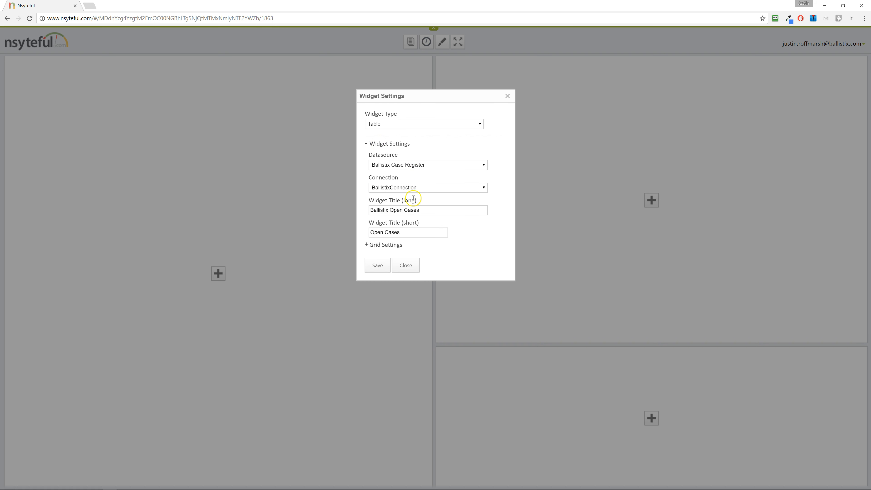
# Save the Ballistix Open Cases table widget and set its traffic lights column to Percentage Of Target in the widget settings.
pyautogui.click(379, 265)
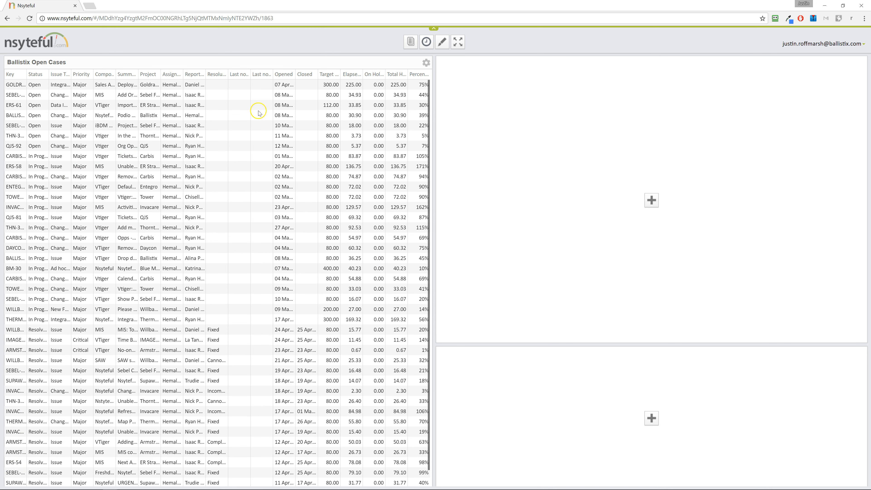
pyautogui.click(425, 64)
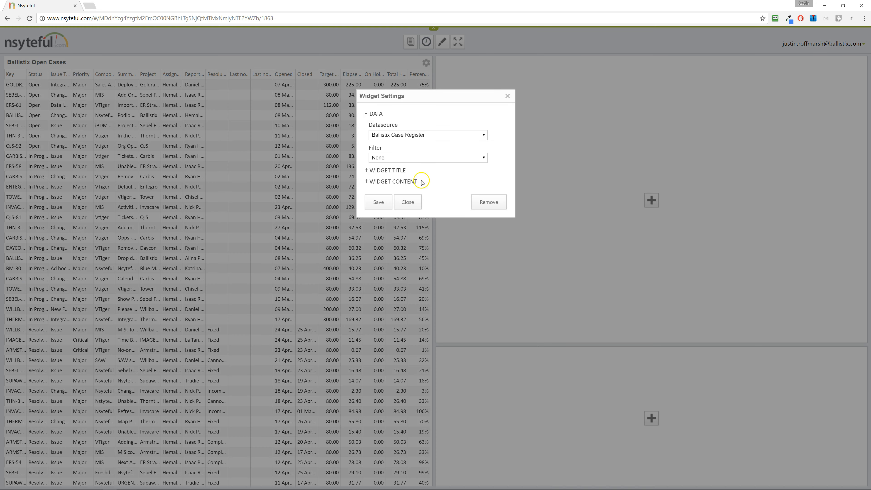
pyautogui.click(379, 171)
pyautogui.click(384, 180)
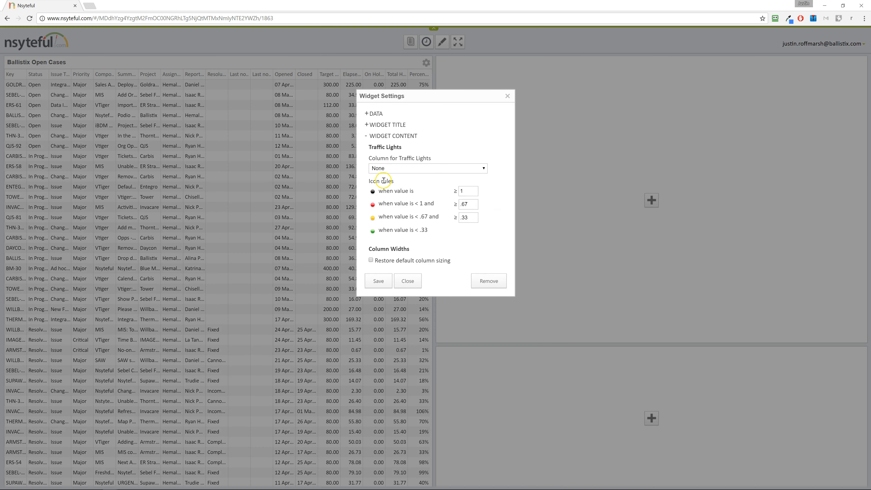
pyautogui.click(401, 168)
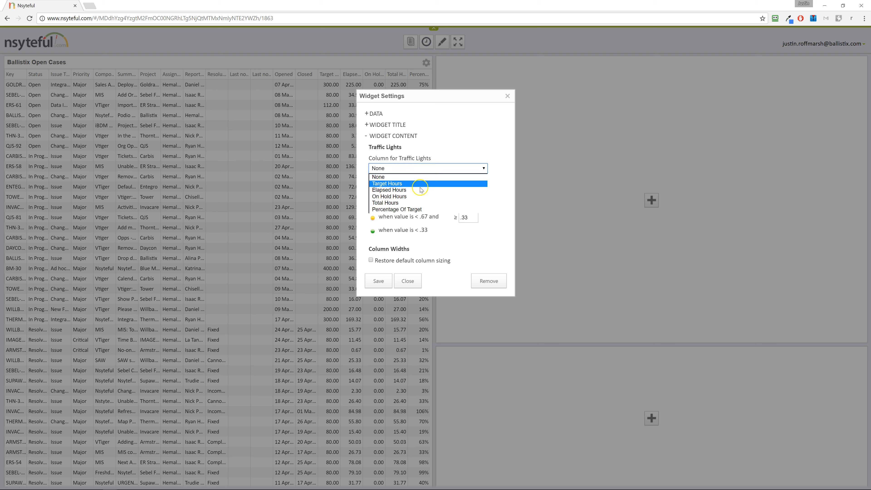
pyautogui.click(405, 210)
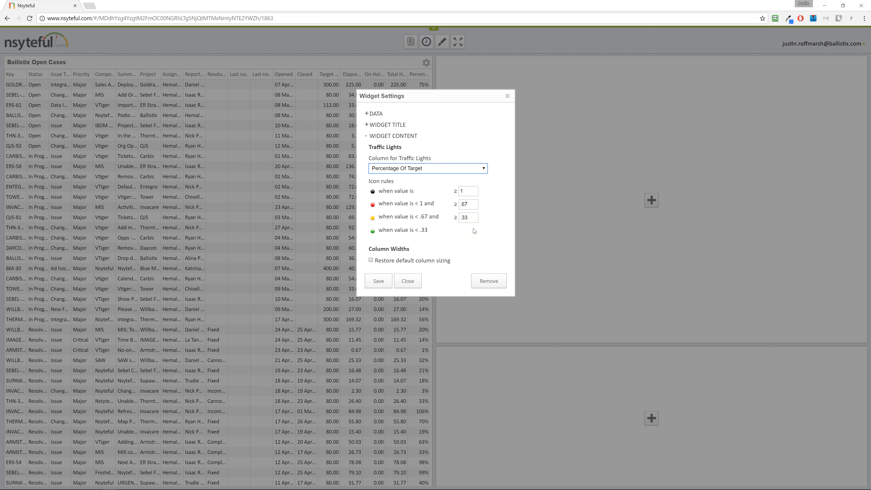
pyautogui.click(472, 191)
pyautogui.click(375, 282)
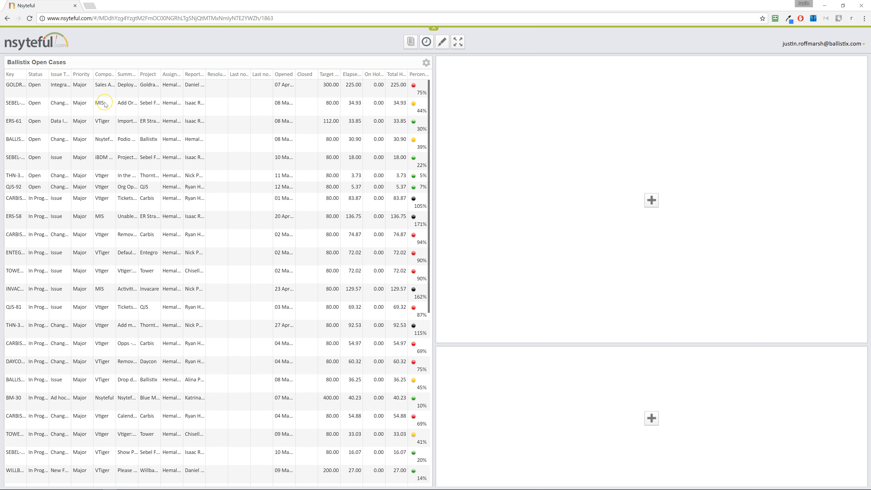
# Open the table's column chooser in grid editing mode and hide the Issue Type, Priority, Component, Assigned To and reporter columns.
pyautogui.moveTo(410, 62)
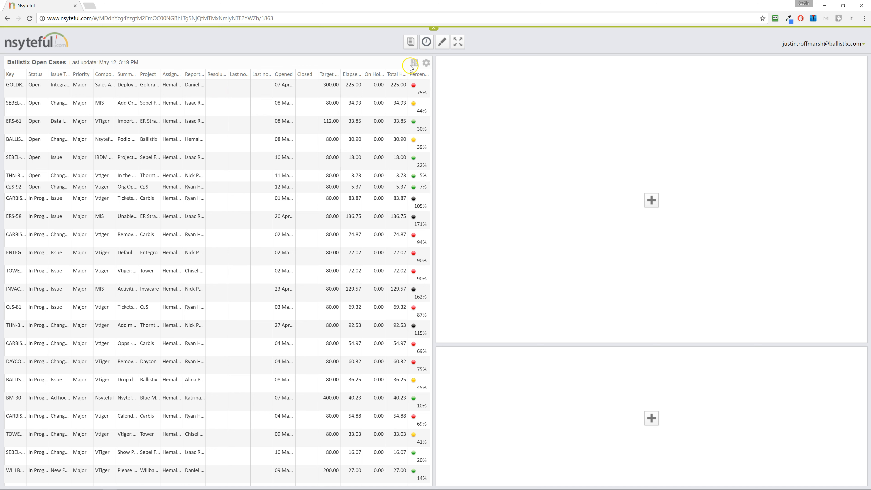
pyautogui.moveTo(283, 63)
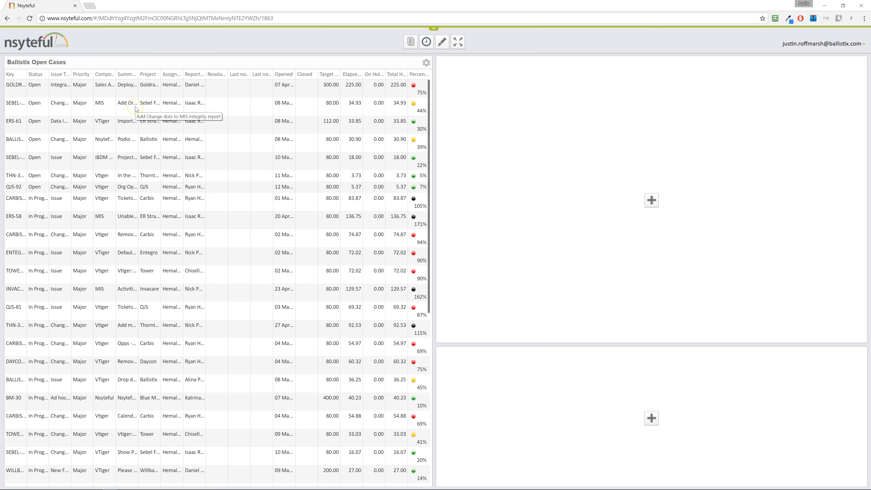
pyautogui.moveTo(139, 63)
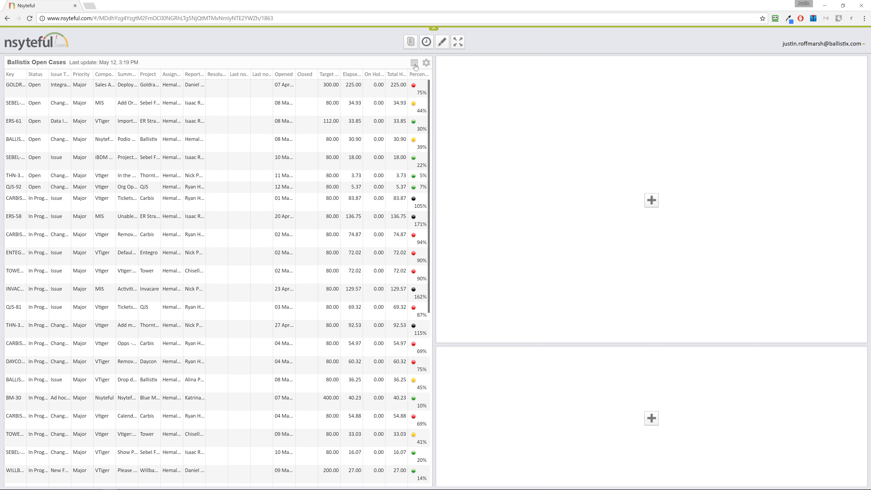
pyautogui.click(414, 63)
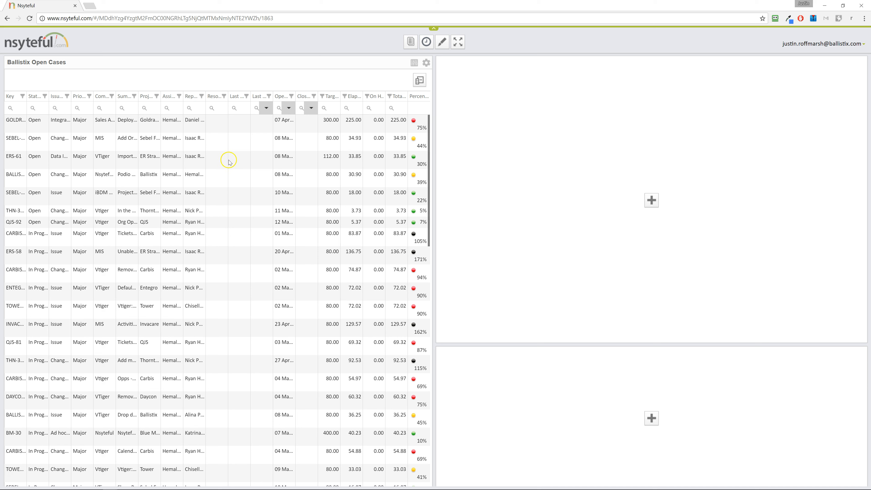
pyautogui.click(419, 81)
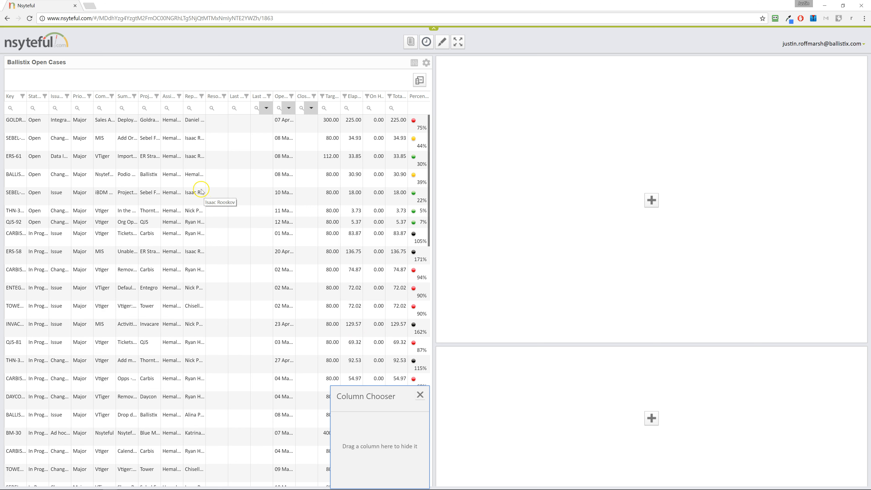
pyautogui.click(55, 109)
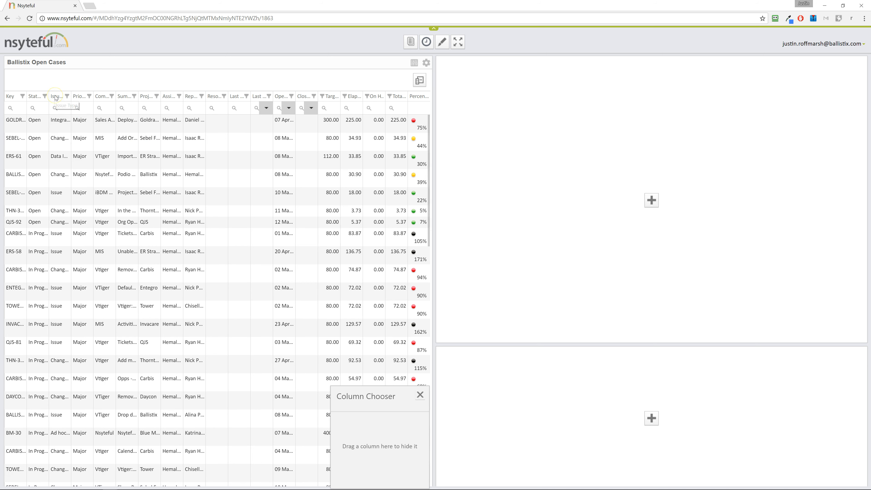
pyautogui.moveTo(55, 99); pyautogui.dragTo(360, 454)
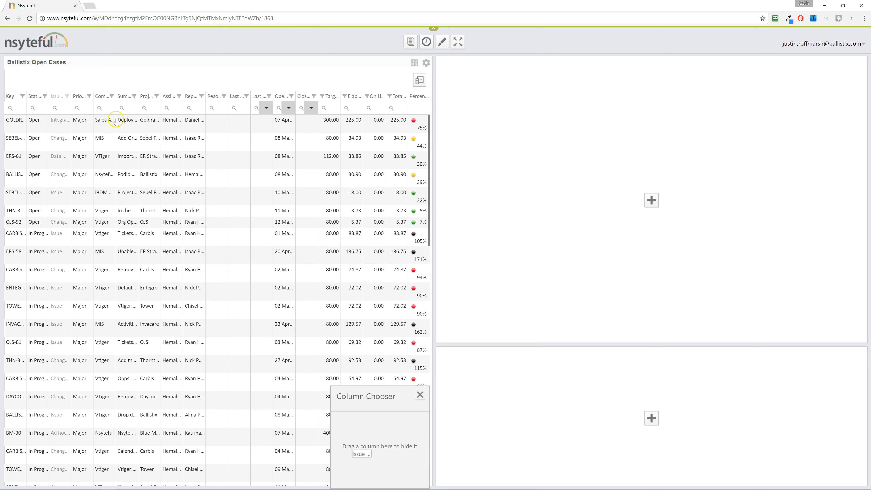
pyautogui.moveTo(57, 97); pyautogui.dragTo(366, 459)
pyautogui.moveTo(64, 97); pyautogui.dragTo(369, 457)
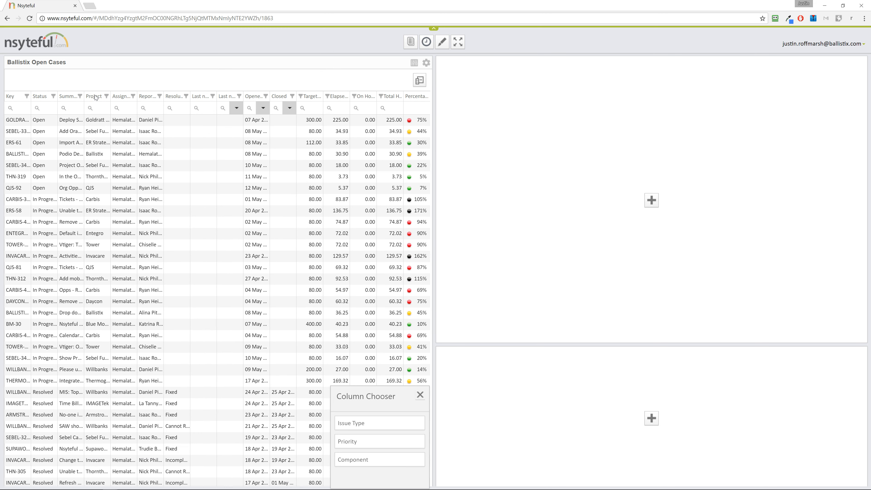
pyautogui.moveTo(115, 97); pyautogui.dragTo(385, 431)
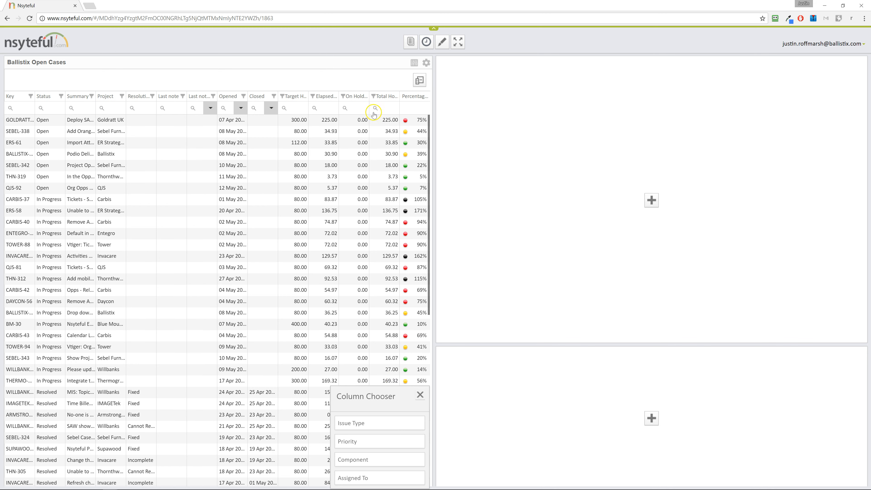
# Hide the On Hold Hours, Elapsed Hours, Closed and Opened columns from the open cases table.
pyautogui.moveTo(353, 96); pyautogui.dragTo(329, 160)
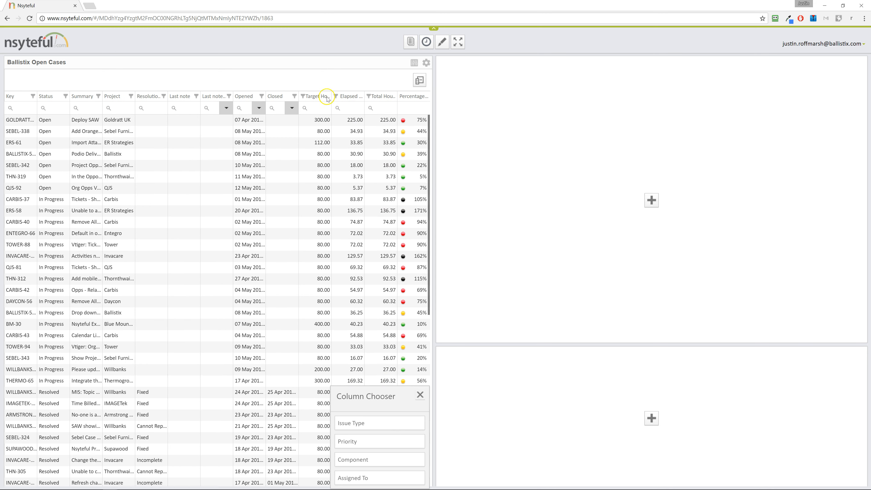
pyautogui.moveTo(343, 96); pyautogui.dragTo(377, 443)
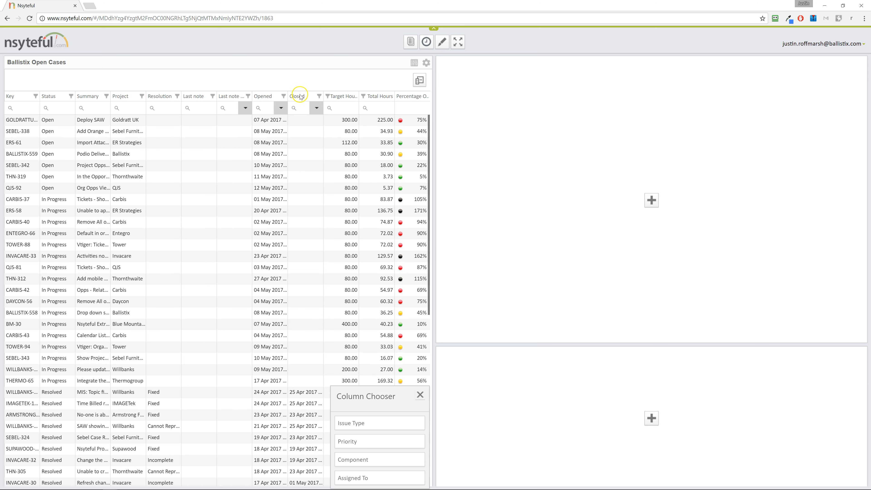
pyautogui.moveTo(301, 97); pyautogui.dragTo(355, 434)
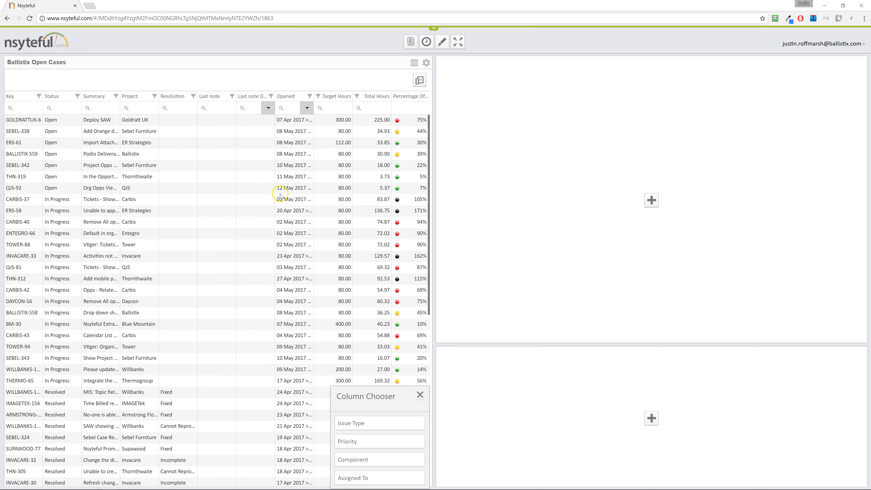
pyautogui.moveTo(286, 97); pyautogui.dragTo(377, 453)
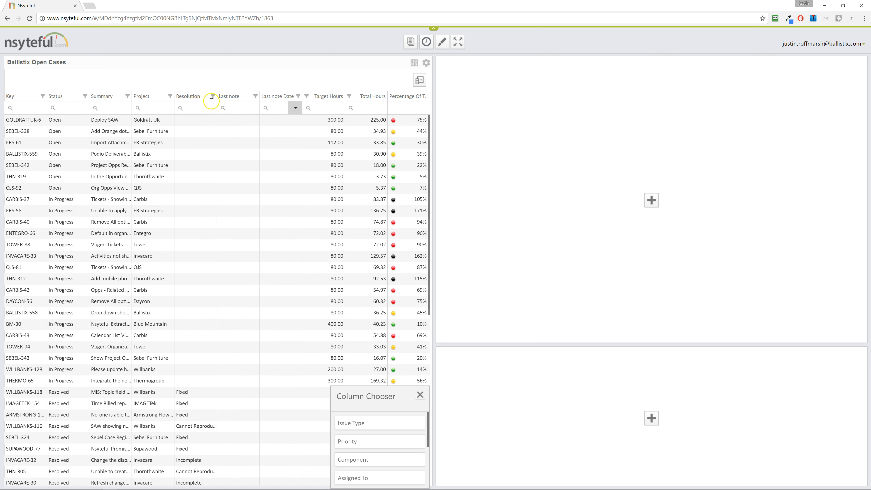
# Hide the Resolution, Last note and Last note Date columns from the table.
pyautogui.moveTo(187, 96); pyautogui.dragTo(380, 445)
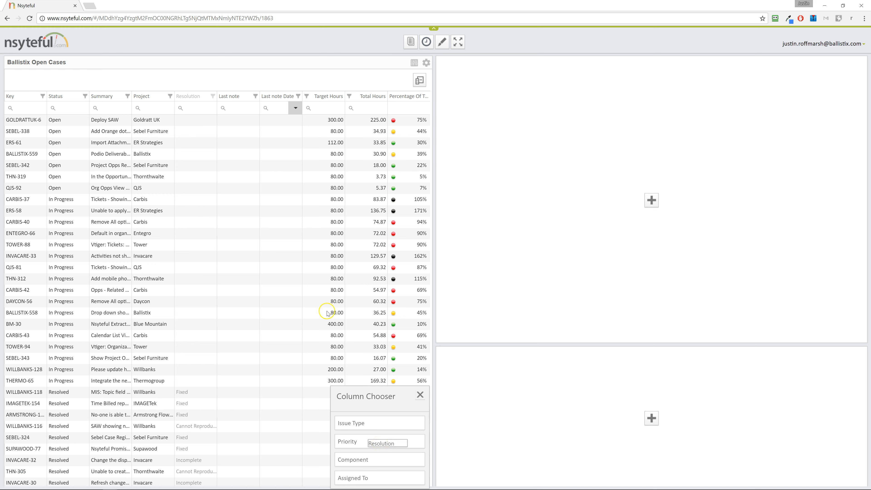
pyautogui.moveTo(359, 391); pyautogui.dragTo(359, 391)
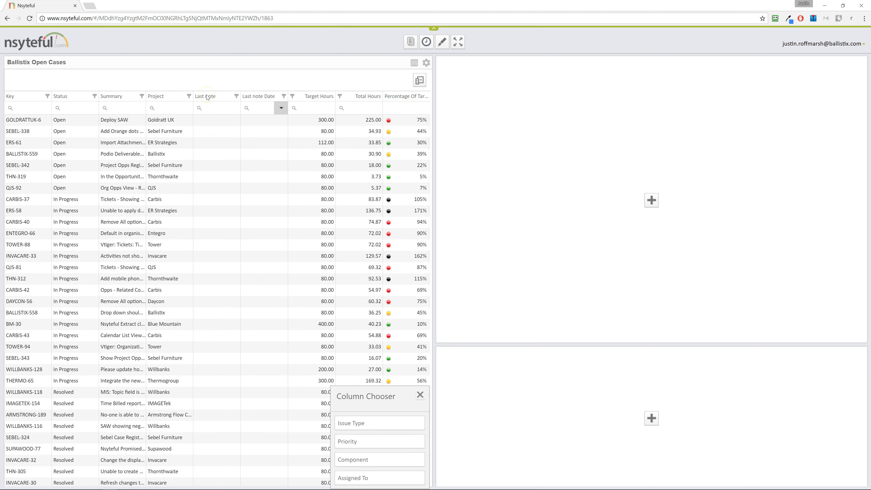
pyautogui.moveTo(208, 98); pyautogui.dragTo(360, 427)
pyautogui.moveTo(228, 96); pyautogui.dragTo(379, 445)
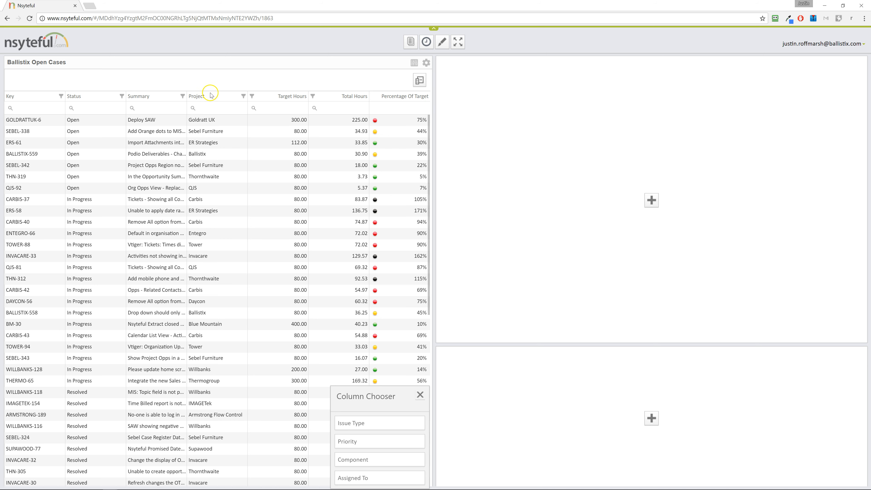
# Move the Project column between Key and Status, and close the column chooser.
pyautogui.moveTo(202, 96); pyautogui.dragTo(87, 98)
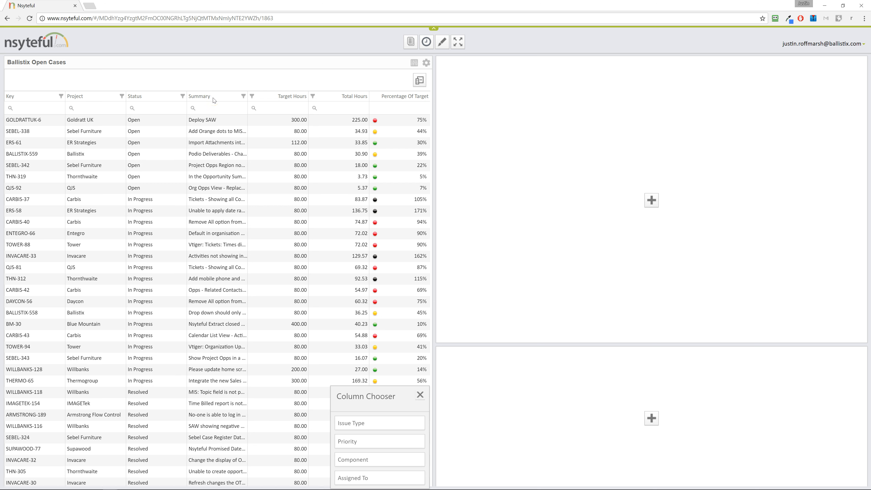
pyautogui.click(201, 99)
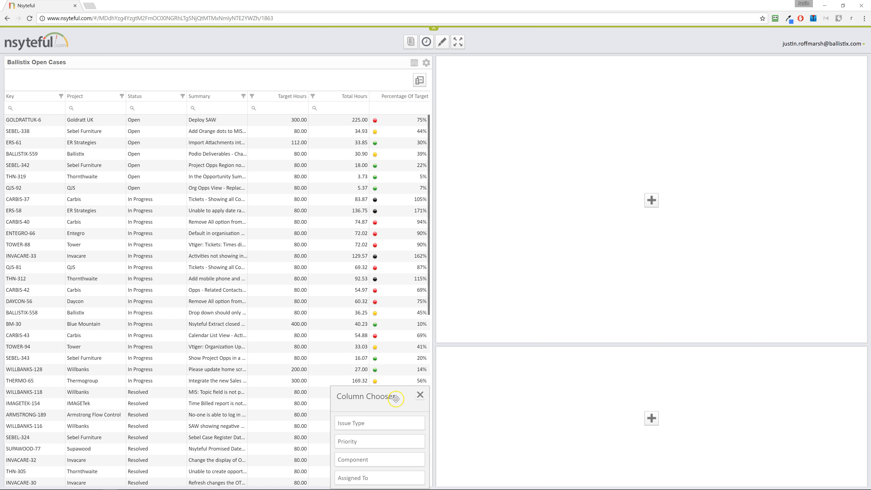
pyautogui.click(420, 396)
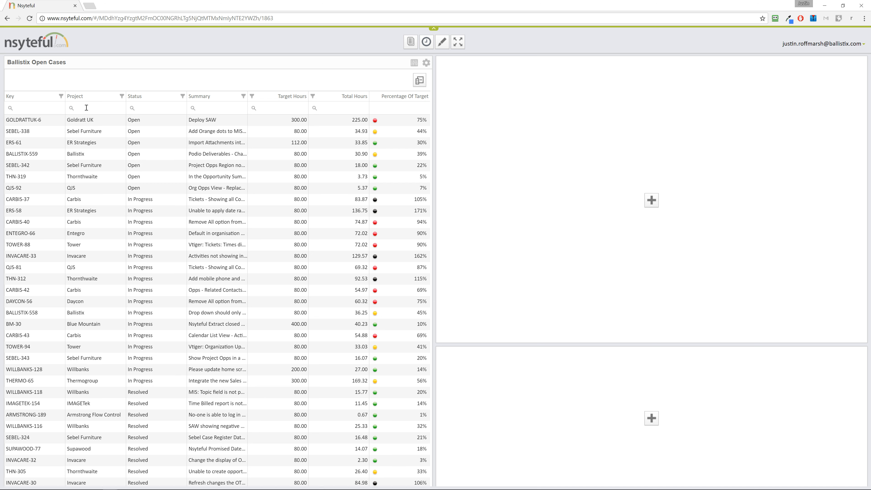
# Filter the Status column for Open and change the filter condition to Starts with, using O as the text.
pyautogui.click(146, 109)
pyautogui.click(151, 84)
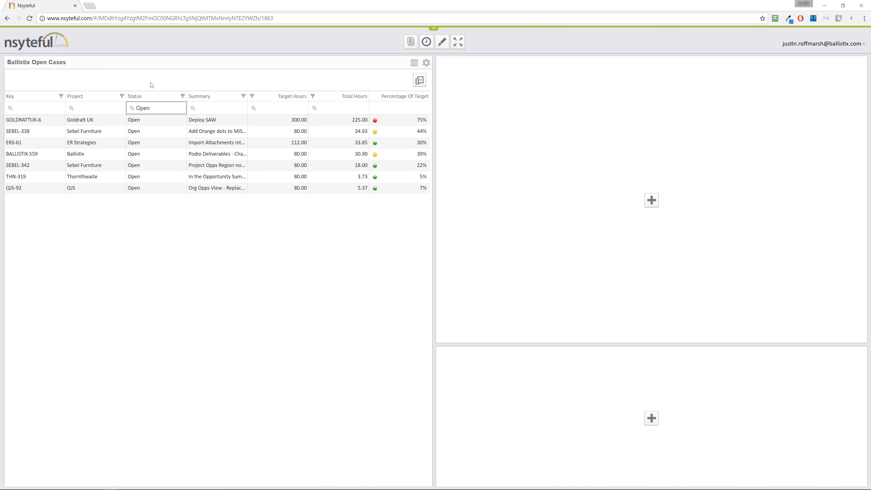
pyautogui.click(133, 109)
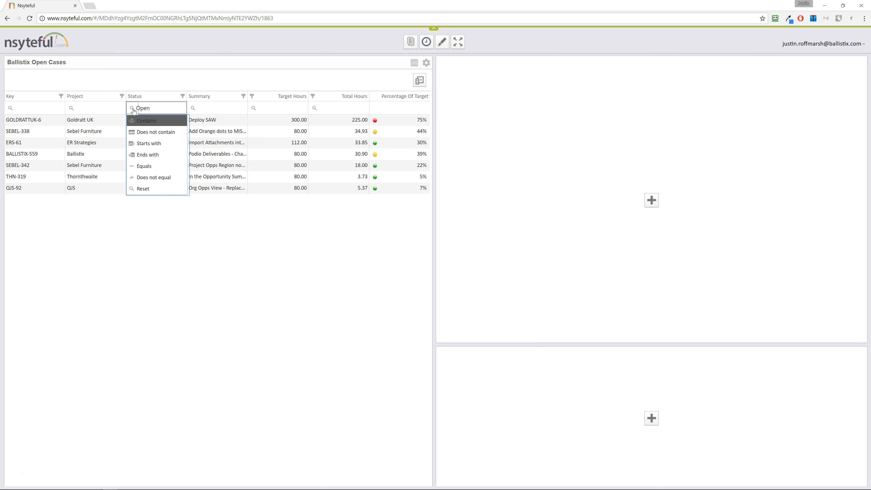
pyautogui.click(154, 144)
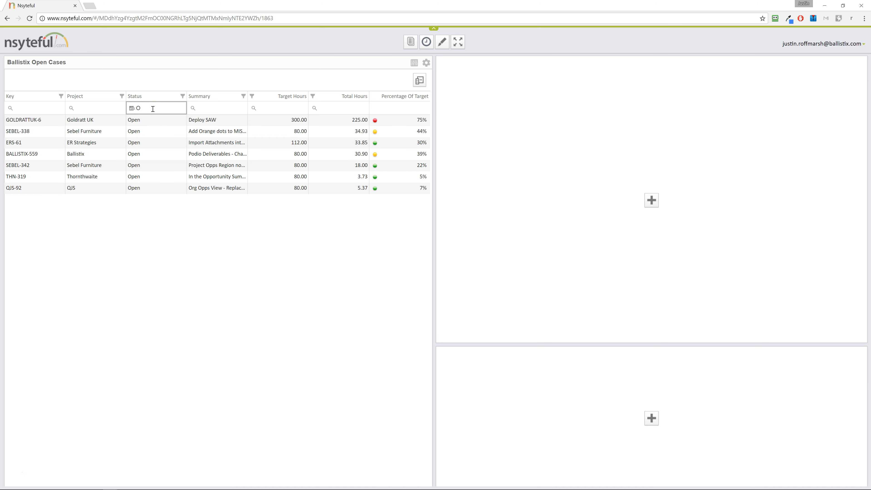
# Clear the text in the Status column's filter and reset its condition.
pyautogui.click(128, 108)
pyautogui.click(143, 107)
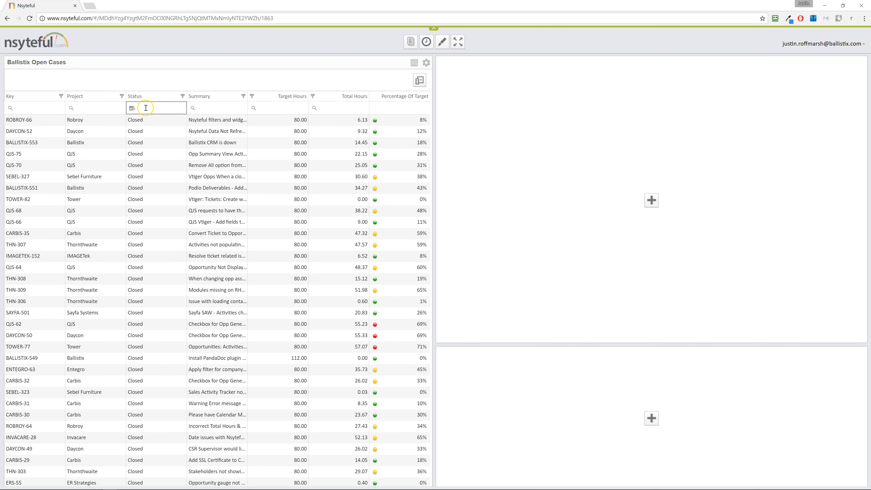
pyautogui.click(132, 109)
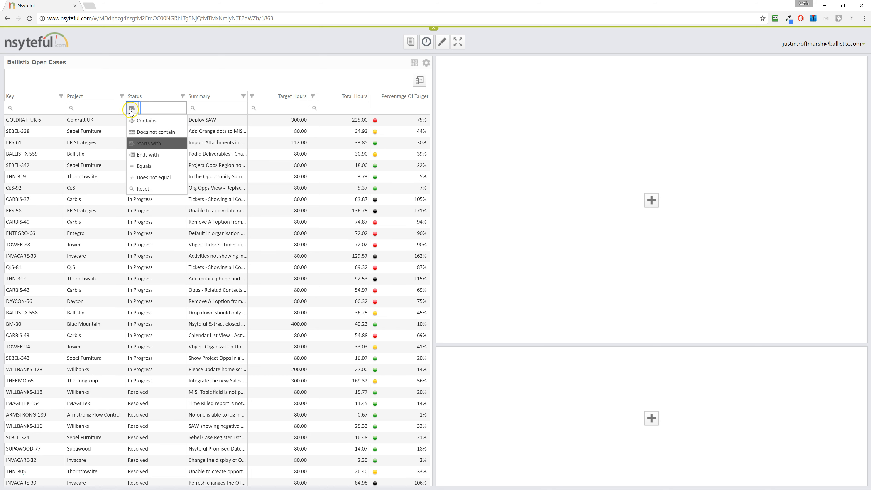
pyautogui.click(151, 191)
# Filter the Status column by value to include Closed, In Progress and Open while excluding Resolved.
pyautogui.click(183, 97)
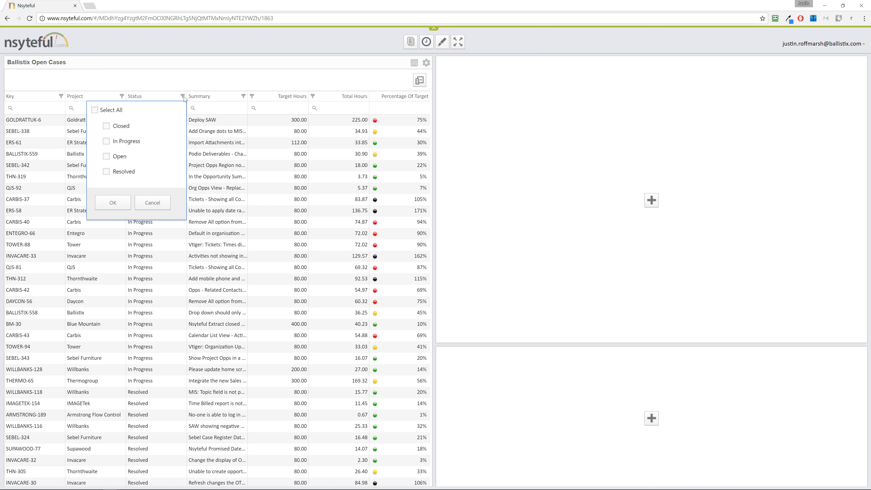
pyautogui.click(95, 110)
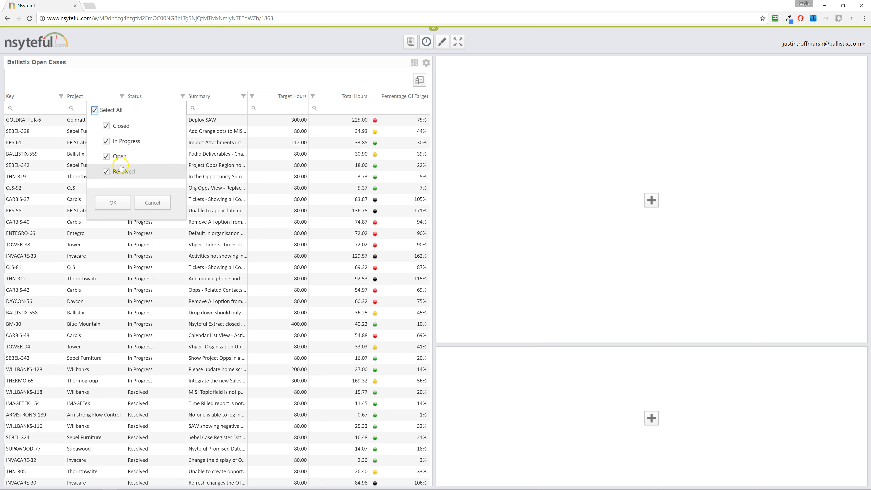
pyautogui.click(106, 171)
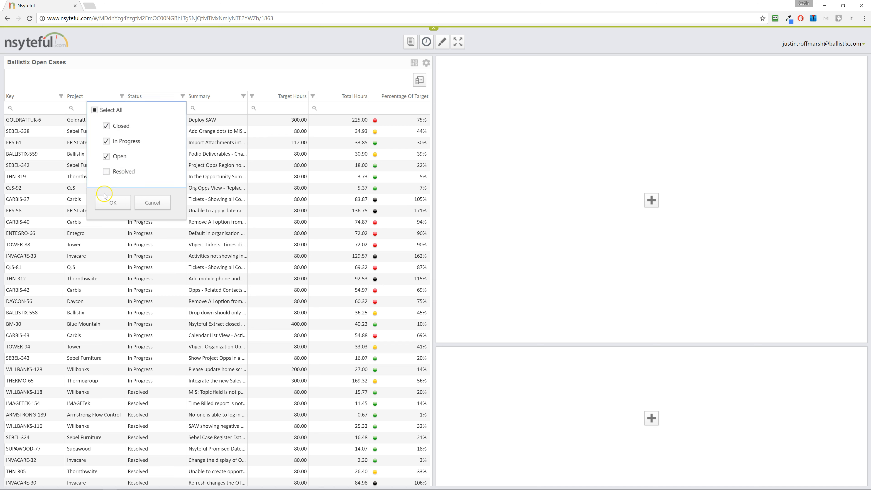
pyautogui.click(110, 204)
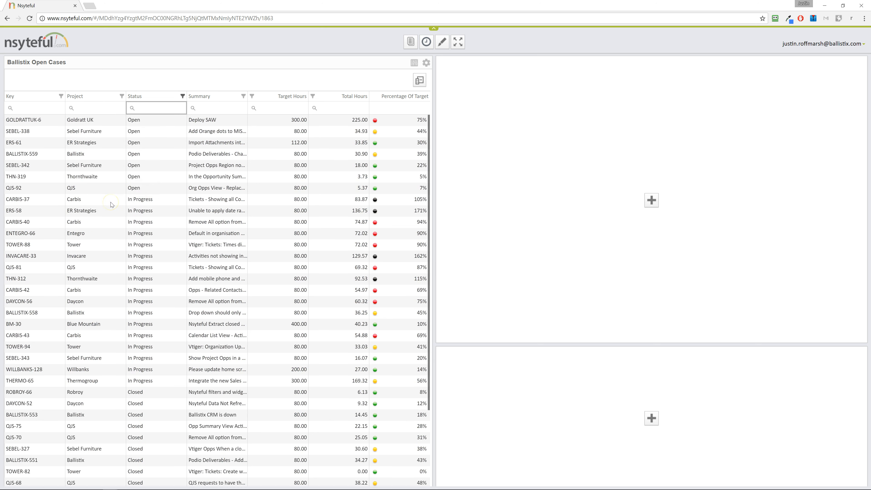
# Clear the Status column's value filter by including all statuses.
pyautogui.click(182, 96)
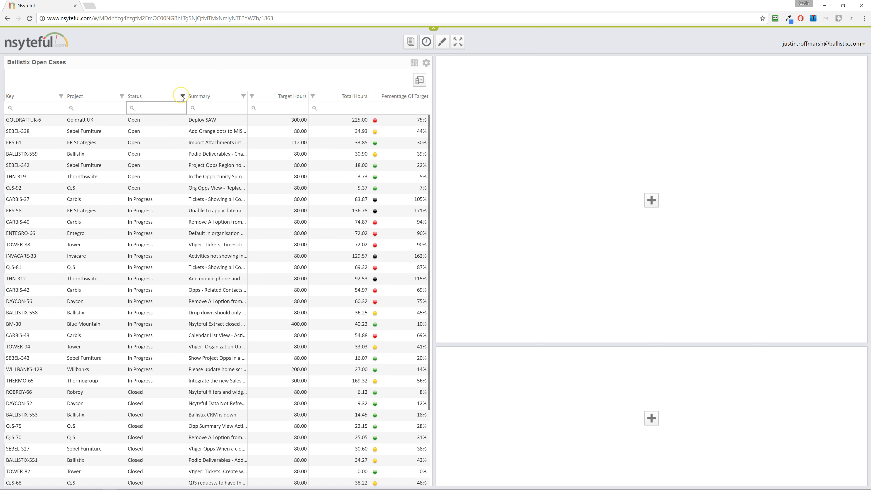
pyautogui.click(94, 110)
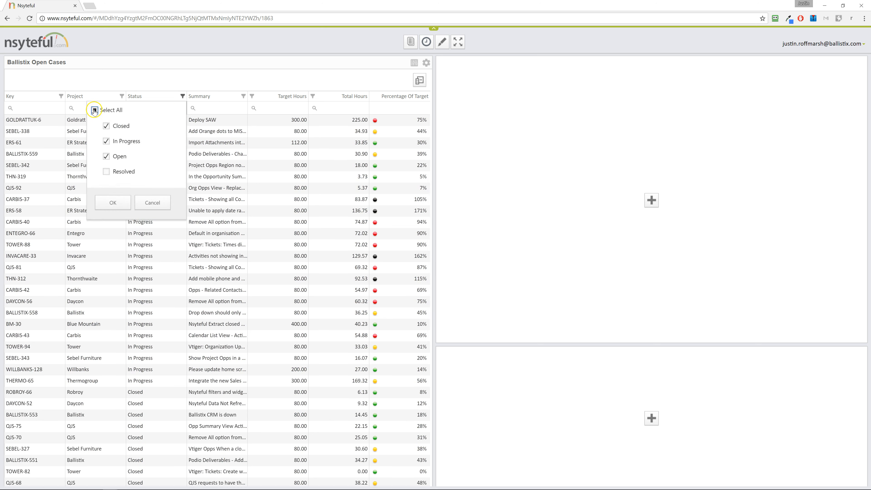
pyautogui.click(113, 202)
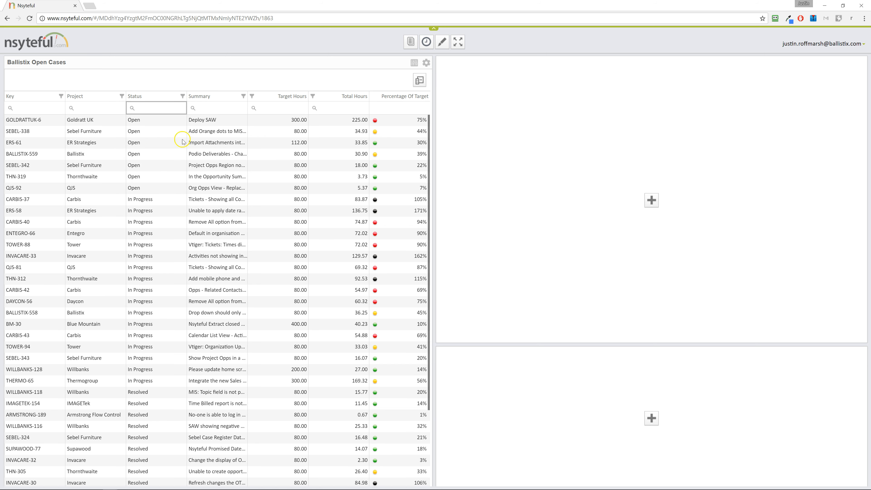
# Apply the saved Open filter to the widget's Ballistix Case Register data and save the widget settings.
pyautogui.click(426, 63)
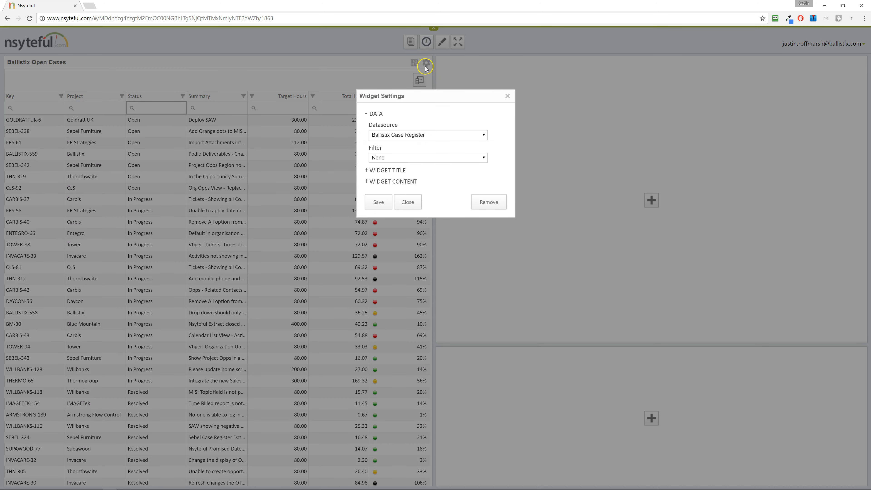
pyautogui.click(408, 158)
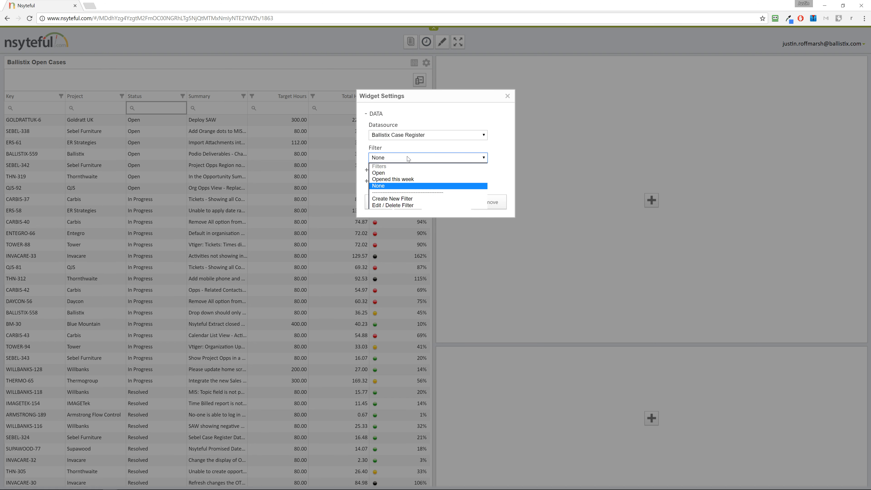
pyautogui.click(406, 174)
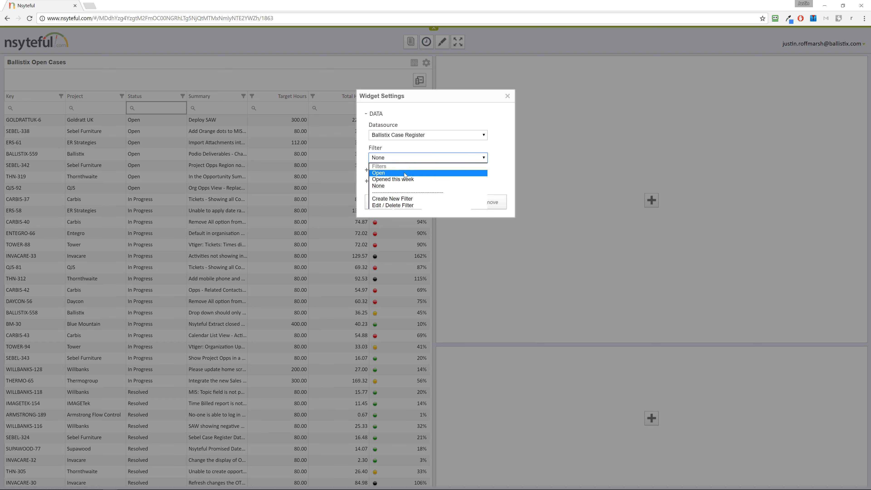
pyautogui.click(402, 172)
pyautogui.click(389, 173)
pyautogui.click(378, 202)
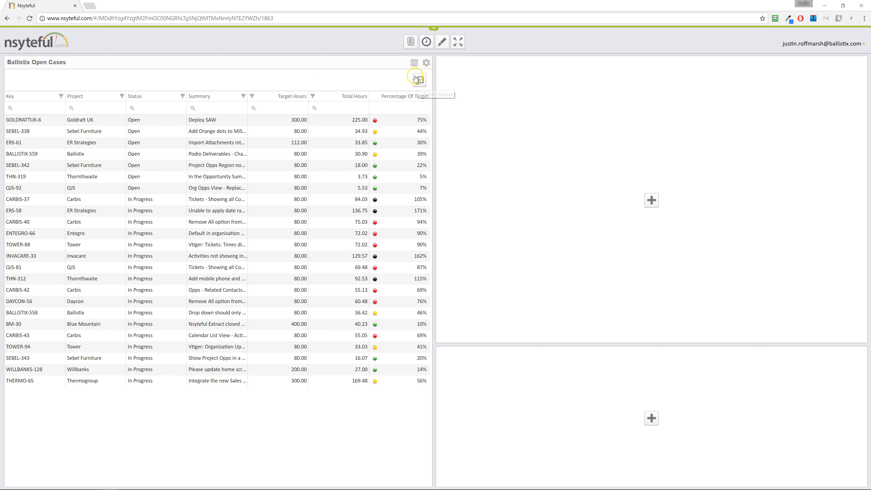
# Open the saved Open filter for editing in the Filter Builder and check its filter name.
pyautogui.click(427, 63)
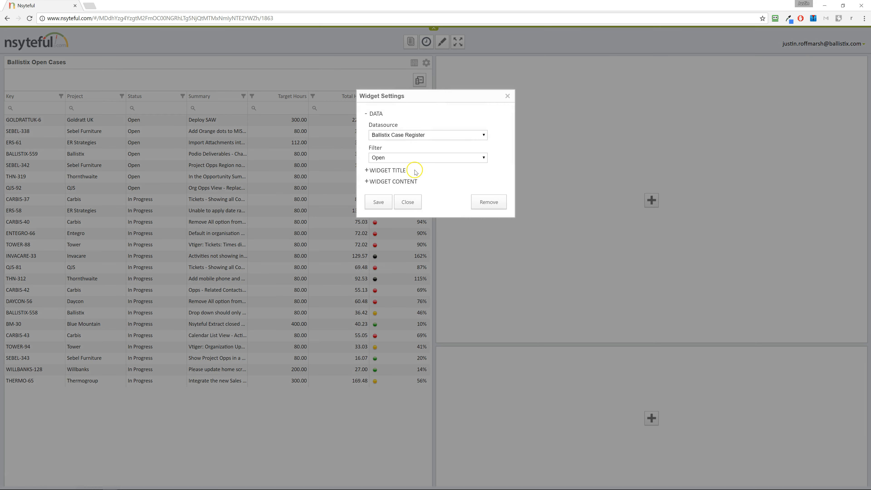
pyautogui.click(384, 158)
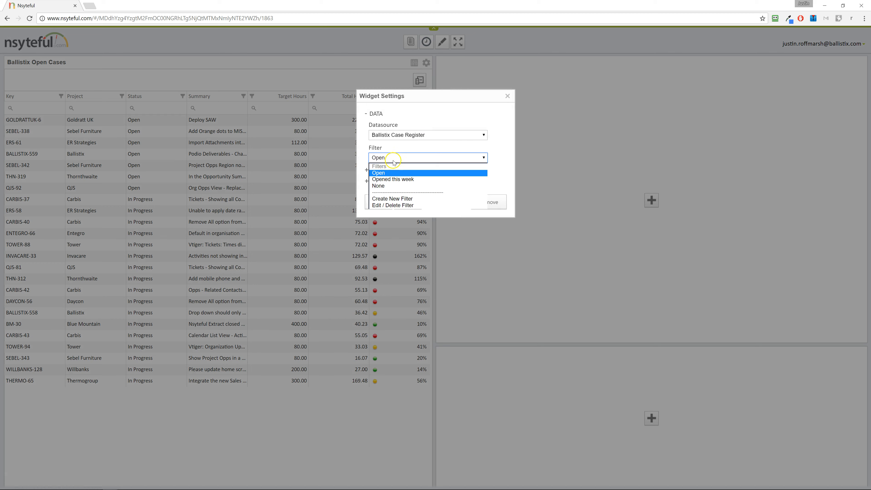
pyautogui.click(392, 206)
pyautogui.click(377, 129)
pyautogui.click(341, 143)
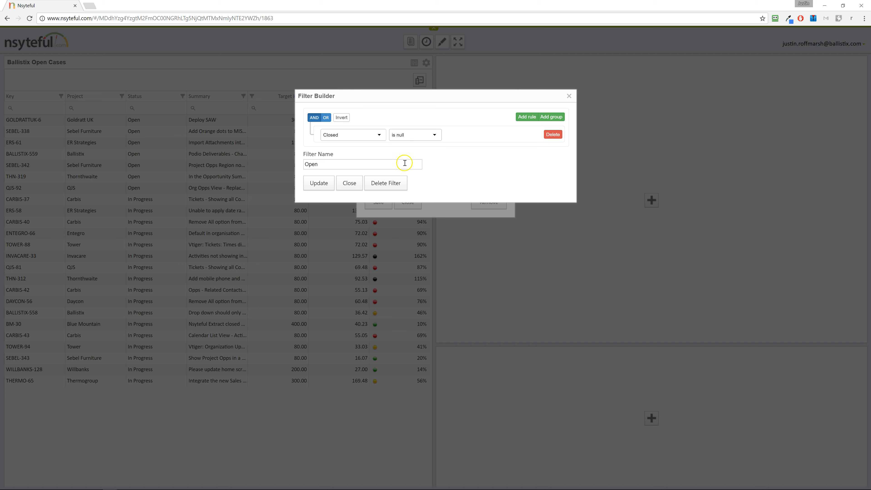
pyautogui.moveTo(330, 164); pyautogui.dragTo(305, 164)
pyautogui.click(332, 160)
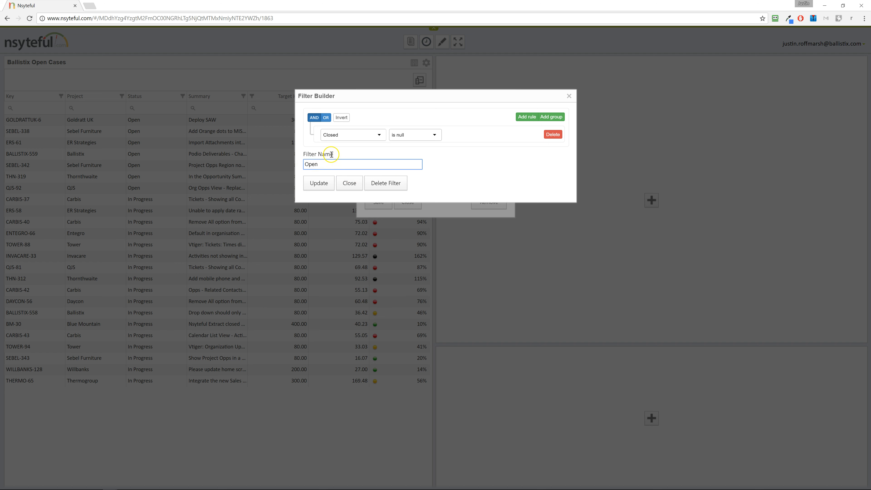
# Examine the field and operator choices available for the filter's Closed is null rule.
pyautogui.click(379, 136)
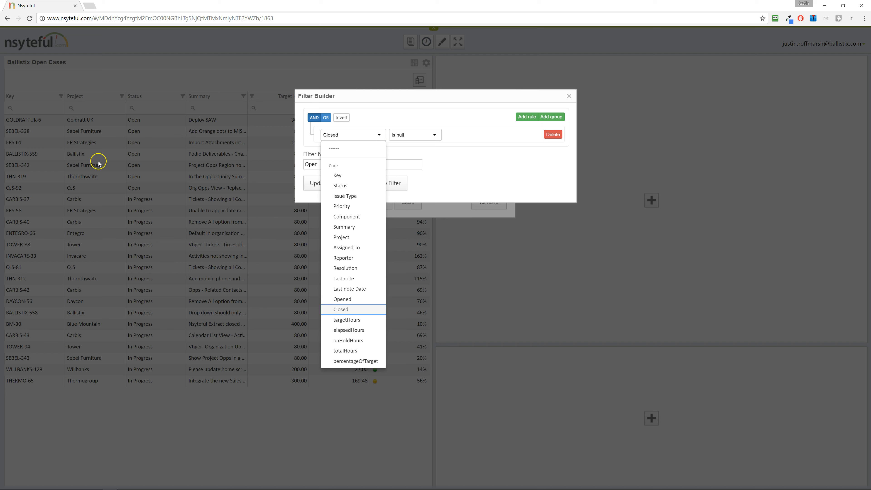
pyautogui.click(344, 310)
pyautogui.click(437, 135)
pyautogui.click(438, 135)
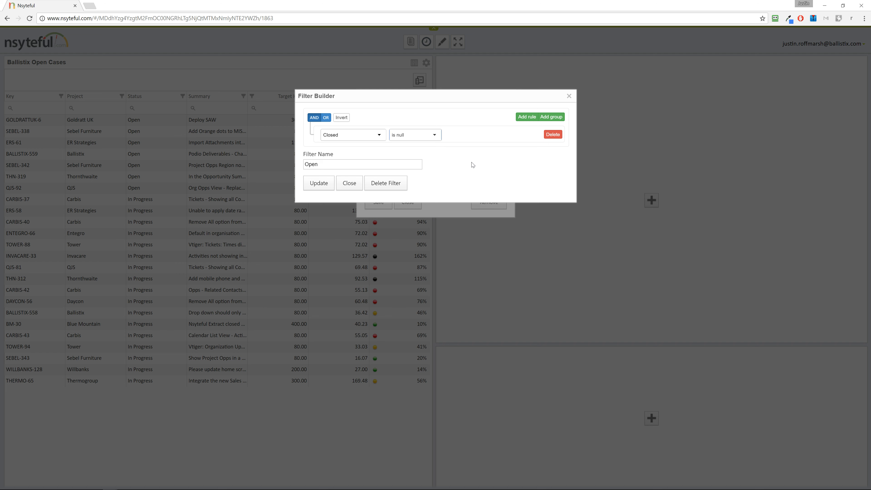
# Try adding a second rule on Assigned To with the equal operator, and delete that rule.
pyautogui.click(527, 117)
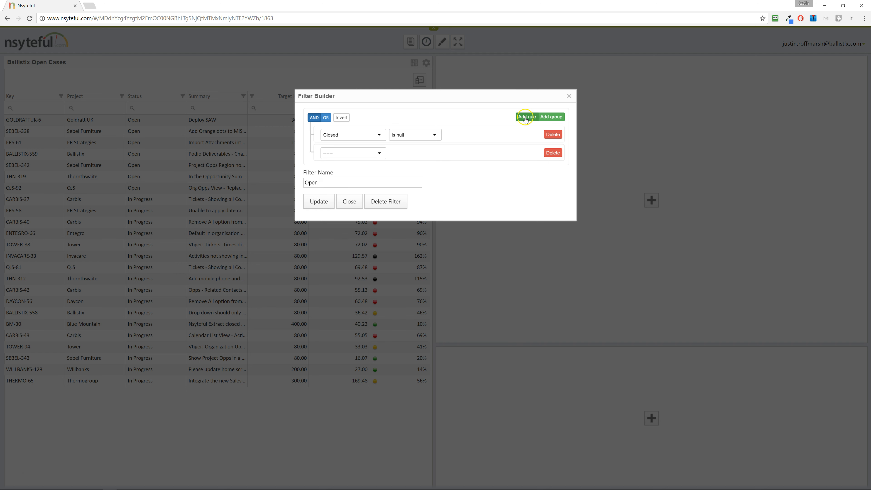
pyautogui.click(379, 154)
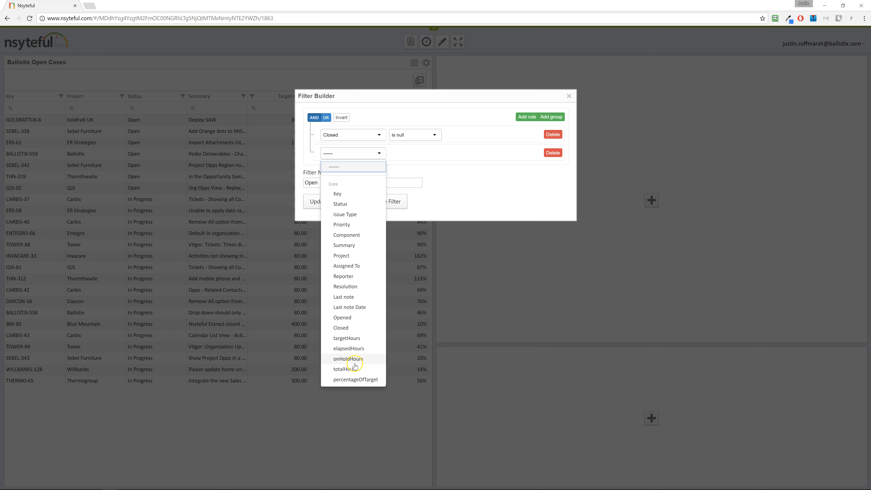
pyautogui.click(359, 266)
pyautogui.click(426, 157)
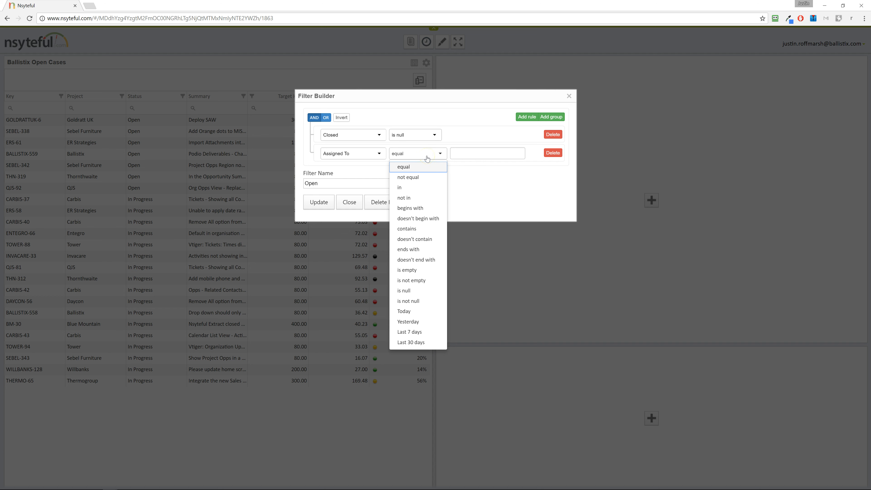
pyautogui.click(464, 155)
pyautogui.click(425, 178)
pyautogui.click(461, 175)
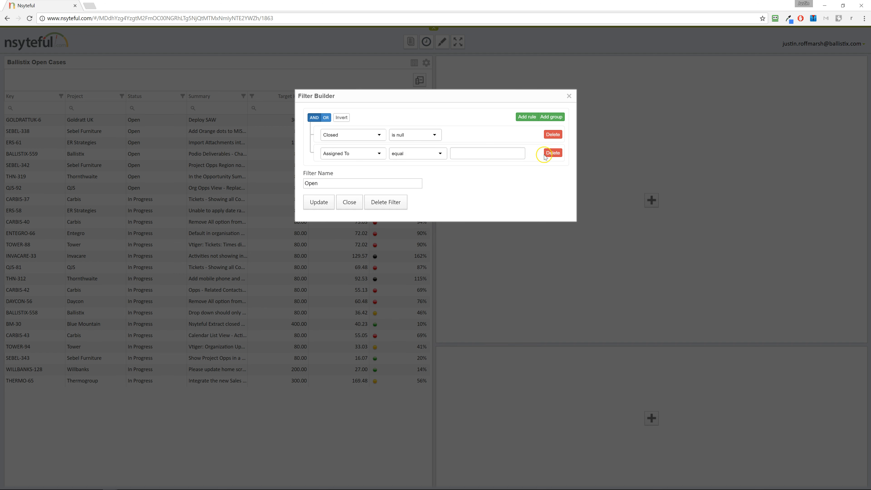
pyautogui.click(553, 152)
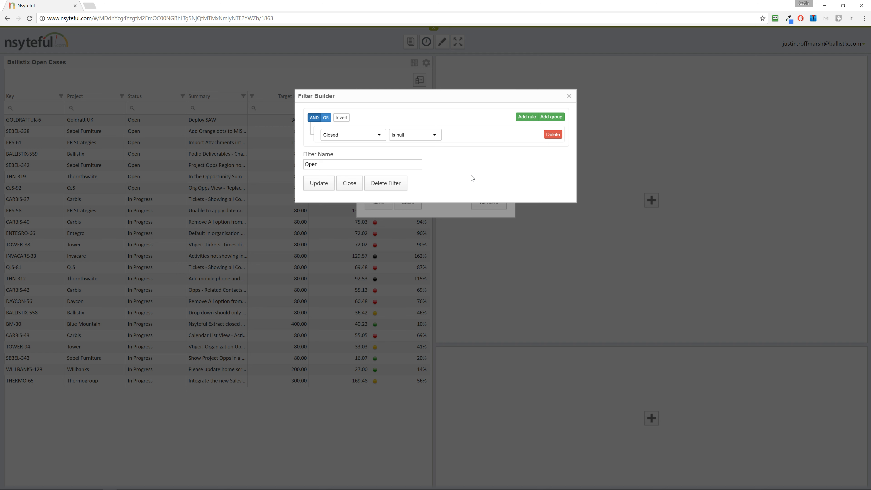
# Review the operators offered for the Closed rule and close the Filter Builder without updating the filter.
pyautogui.click(434, 135)
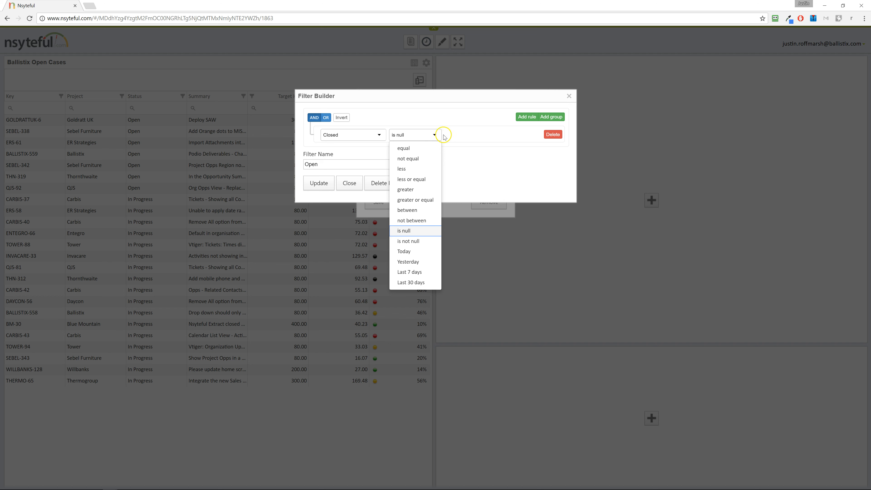
pyautogui.click(489, 169)
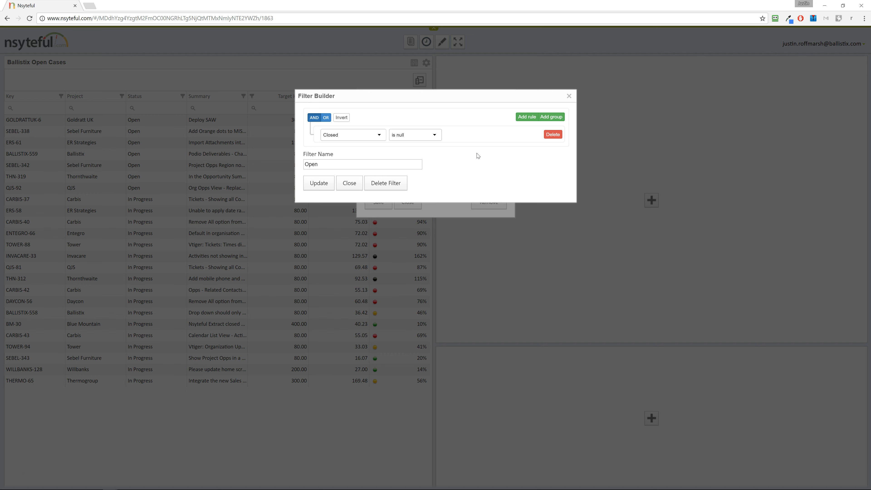
pyautogui.click(570, 97)
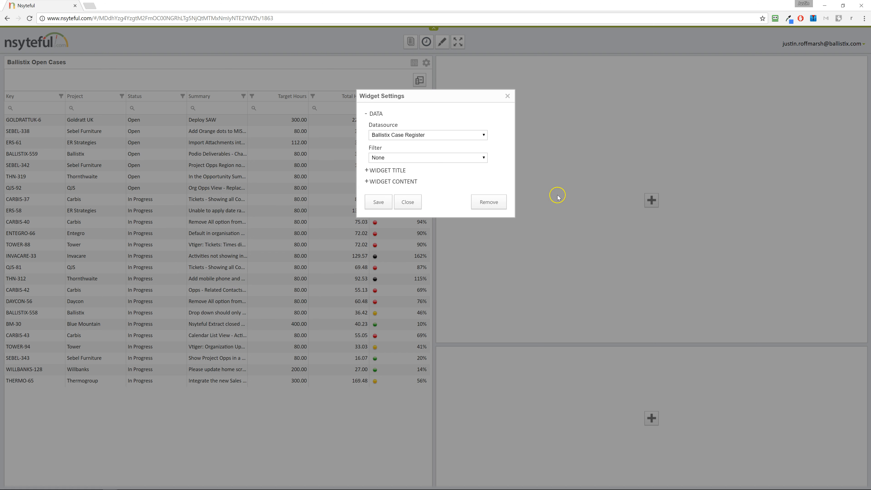
# Select the Open filter again in the widget settings and save them.
pyautogui.click(463, 158)
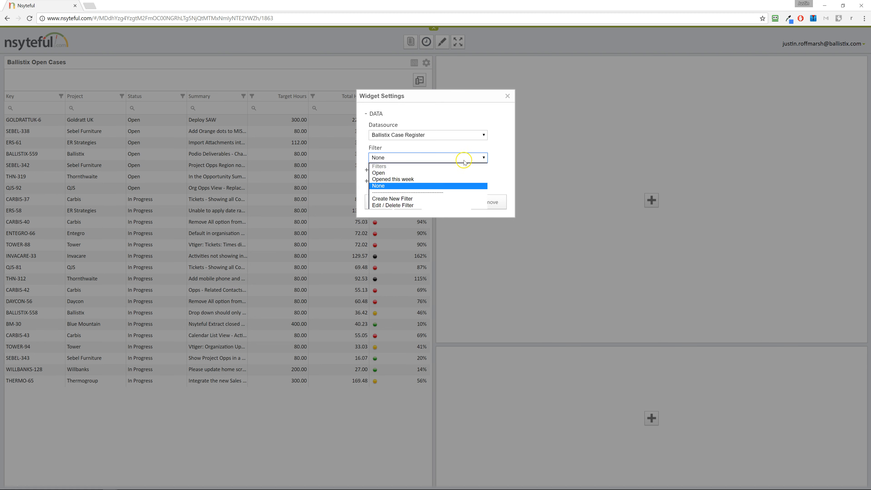
pyautogui.click(446, 171)
pyautogui.click(379, 202)
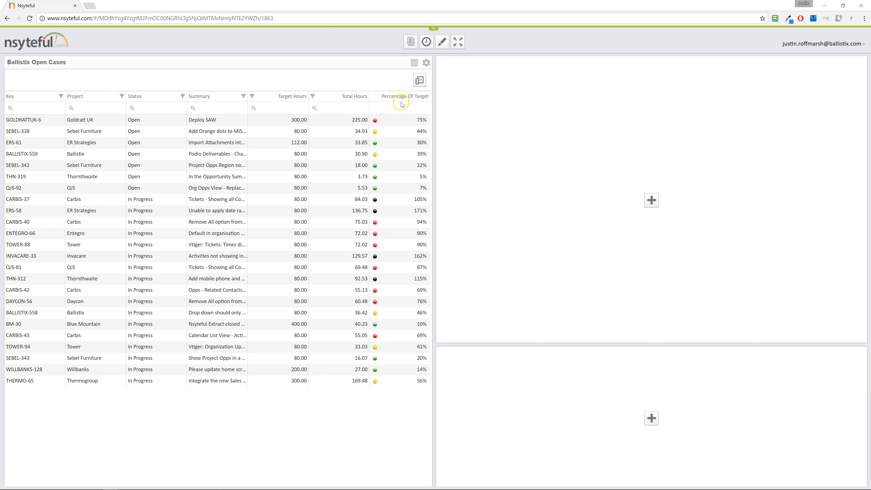
# Remove the Status column from the table and sort the rows by Percentage Of Target in descending order.
pyautogui.click(419, 81)
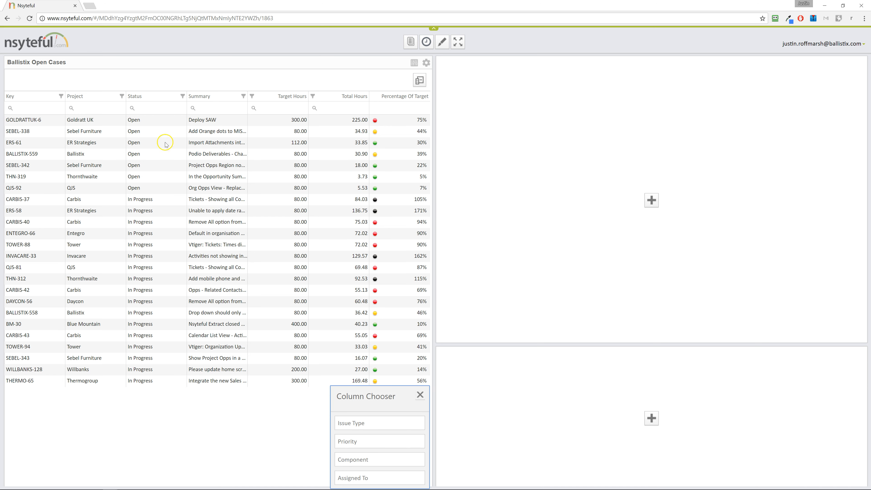
pyautogui.moveTo(150, 96); pyautogui.dragTo(383, 464)
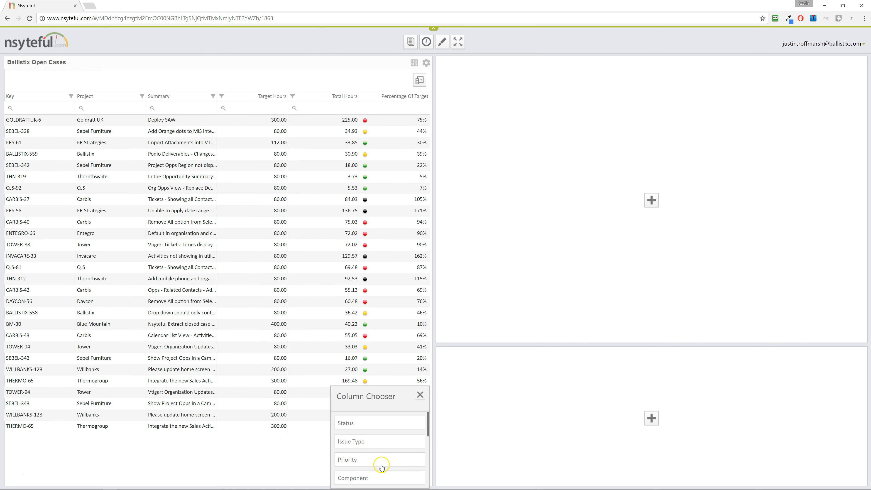
pyautogui.click(420, 395)
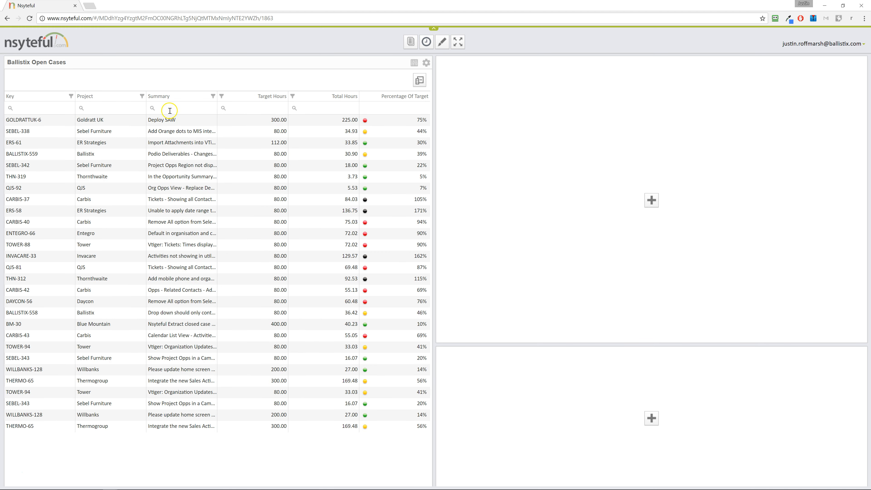
pyautogui.click(399, 98)
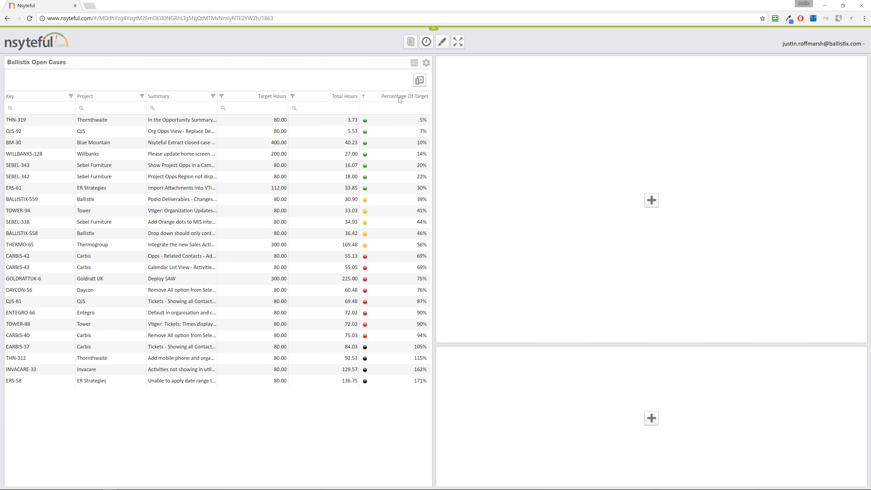
pyautogui.click(399, 99)
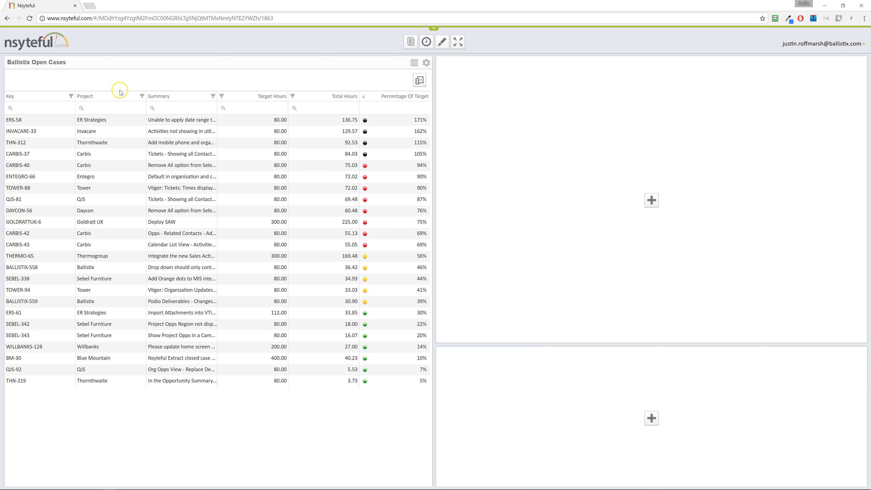
# Narrow the Key and Project columns, widen Summary, and adjust the widths of Target Hours, Total Hours and Percentage Of Target.
pyautogui.moveTo(74, 96); pyautogui.dragTo(59, 97)
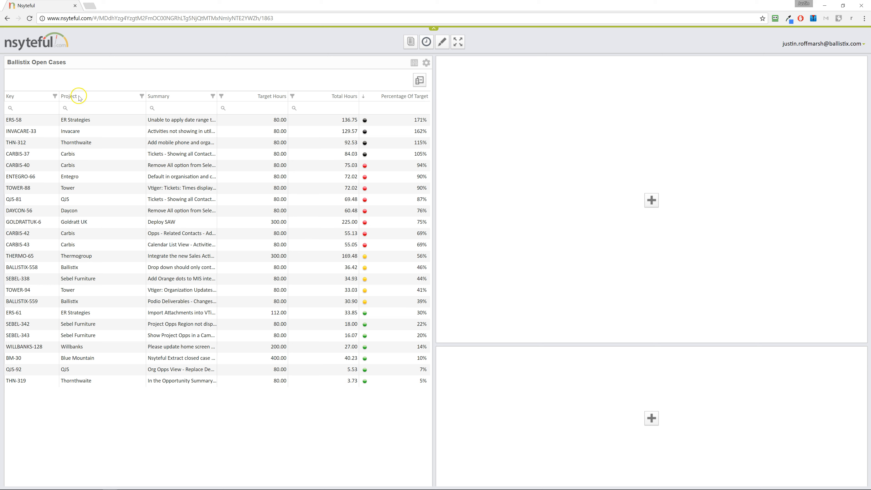
pyautogui.moveTo(146, 97); pyautogui.dragTo(114, 97)
pyautogui.moveTo(218, 97); pyautogui.dragTo(254, 97)
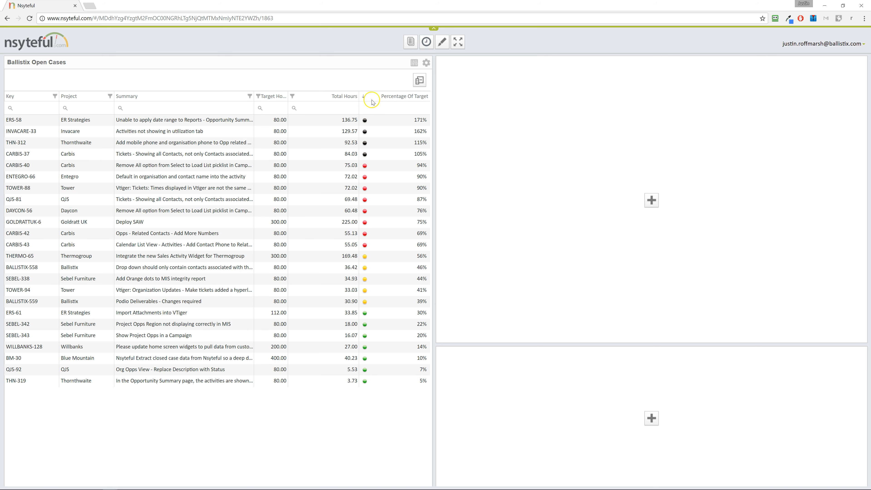
pyautogui.moveTo(359, 99); pyautogui.dragTo(392, 97)
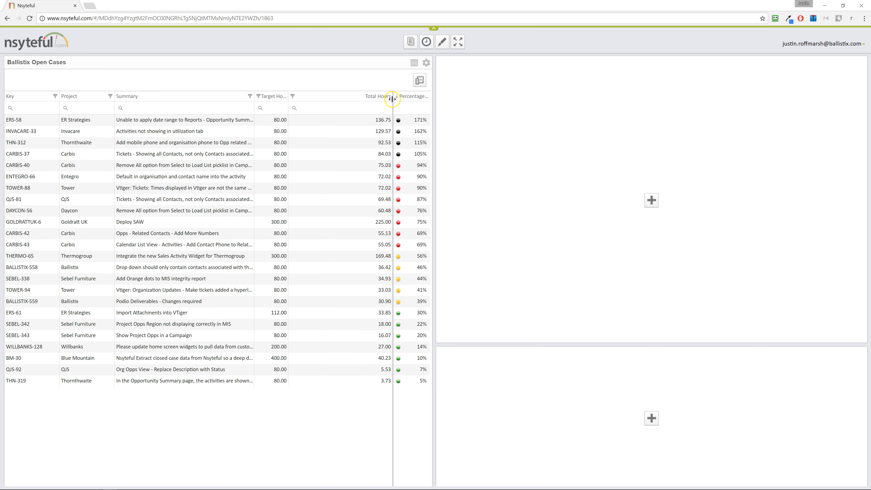
pyautogui.moveTo(288, 97); pyautogui.dragTo(357, 97)
pyautogui.moveTo(254, 96); pyautogui.dragTo(277, 96)
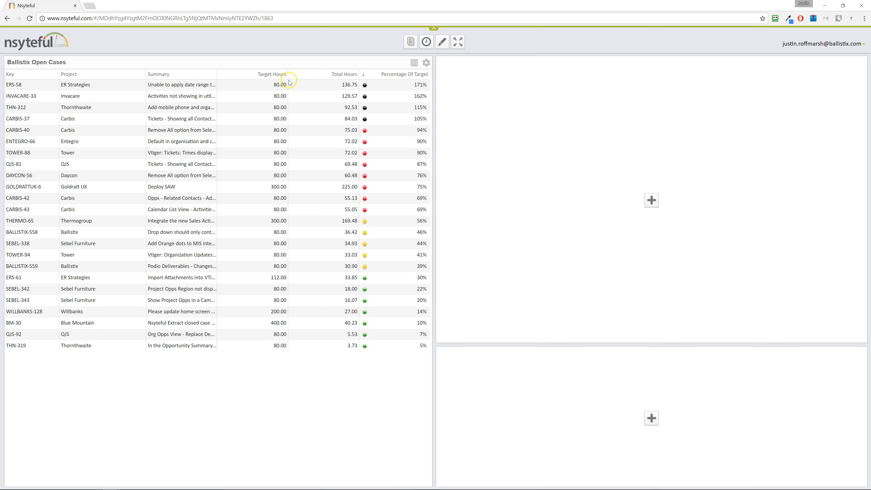
# Tighten the Project, Target Hours and Total Hours columns and give the freed width to the Summary column.
pyautogui.moveTo(288, 74); pyautogui.dragTo(324, 74)
pyautogui.moveTo(217, 73); pyautogui.dragTo(294, 74)
pyautogui.moveTo(359, 73); pyautogui.dragTo(306, 73)
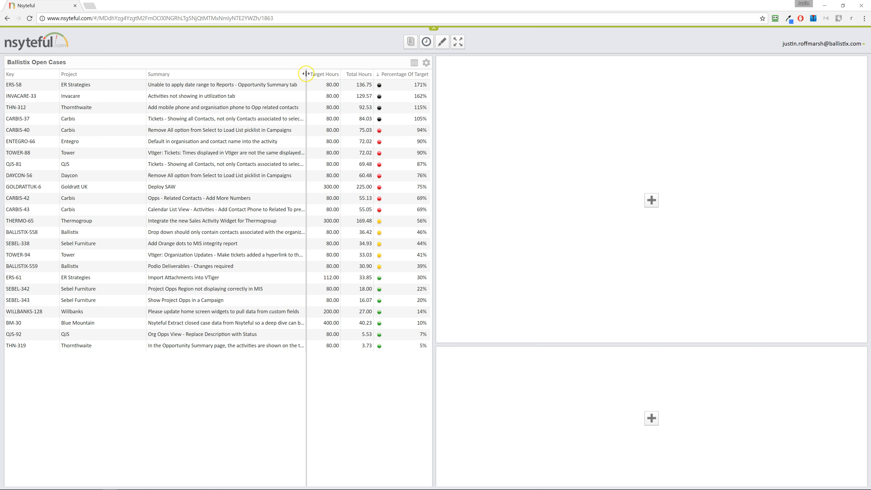
pyautogui.moveTo(146, 74); pyautogui.dragTo(113, 72)
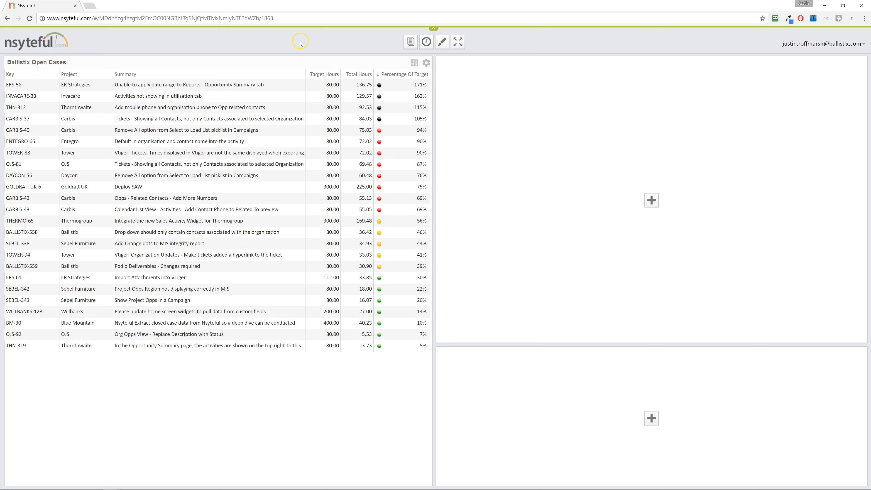
# Restore the maximized browser window to a smaller floating window.
pyautogui.moveTo(466, 10); pyautogui.dragTo(343, 27)
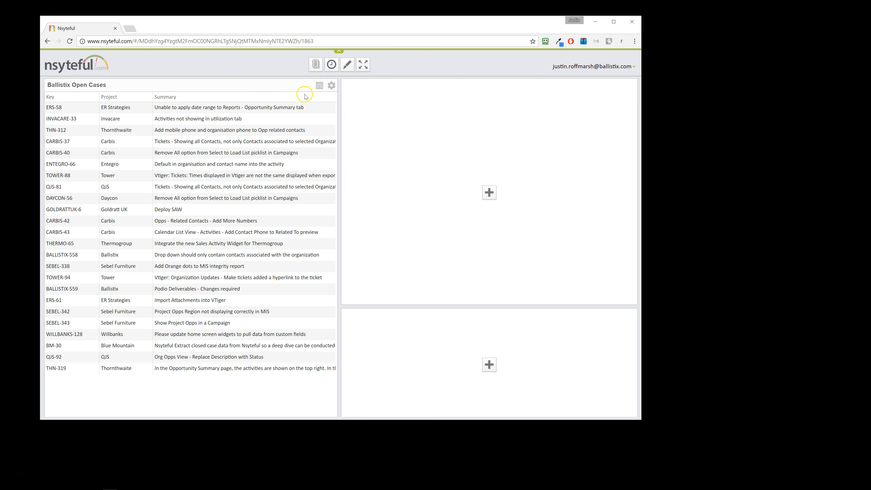
# Restore the default column sizing of the Ballistix Open Cases widget and save its settings.
pyautogui.click(331, 86)
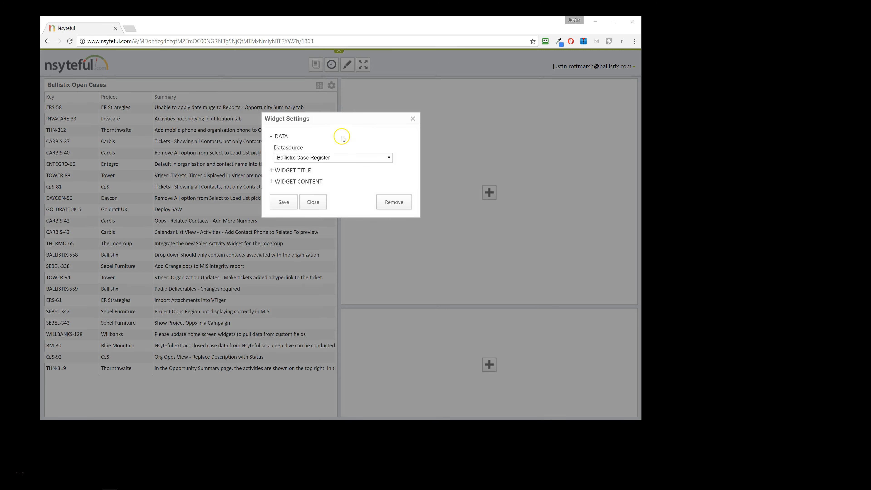
pyautogui.click(288, 203)
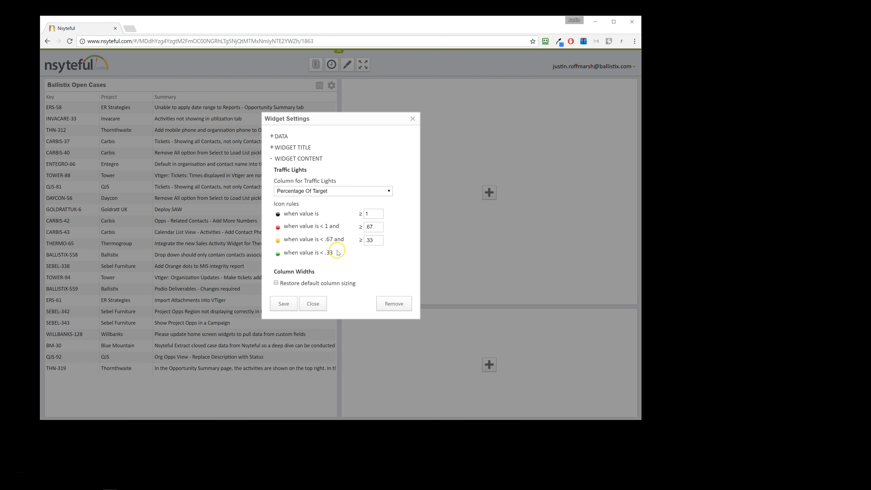
pyautogui.click(276, 284)
pyautogui.click(282, 304)
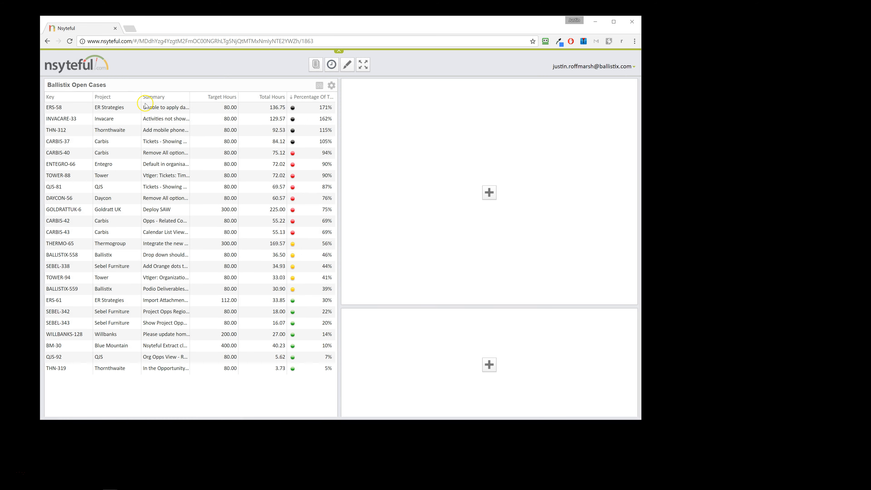
# Show the dashboard in full screen, narrow the Key, Project and hours columns, and widen the Summary column.
pyautogui.click(364, 65)
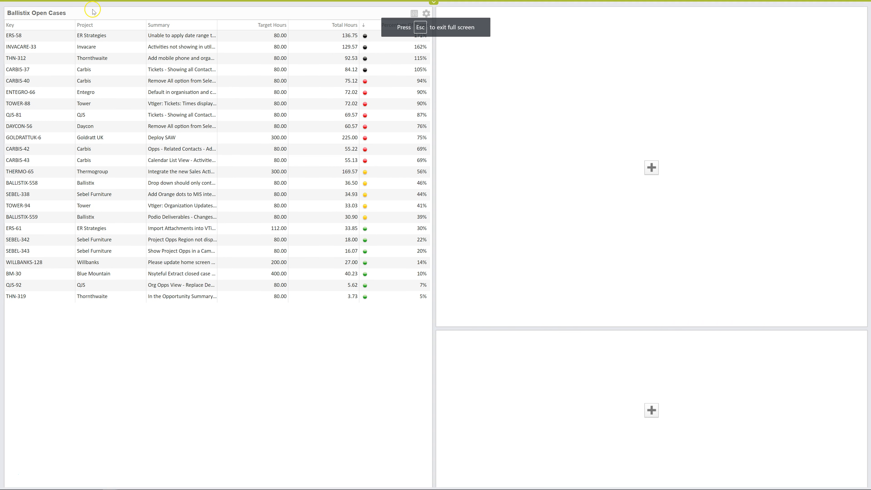
pyautogui.moveTo(75, 24); pyautogui.dragTo(49, 25)
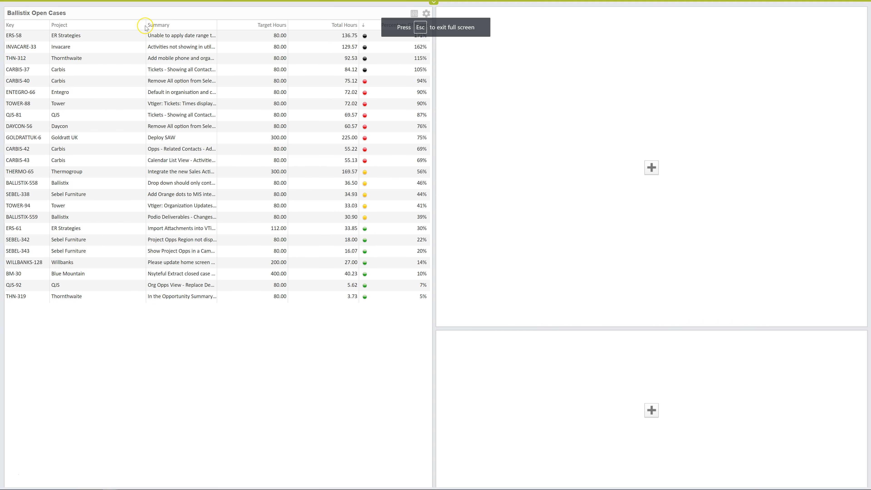
pyautogui.moveTo(145, 27); pyautogui.dragTo(96, 25)
pyautogui.moveTo(216, 26); pyautogui.dragTo(371, 25)
pyautogui.moveTo(316, 25); pyautogui.dragTo(339, 24)
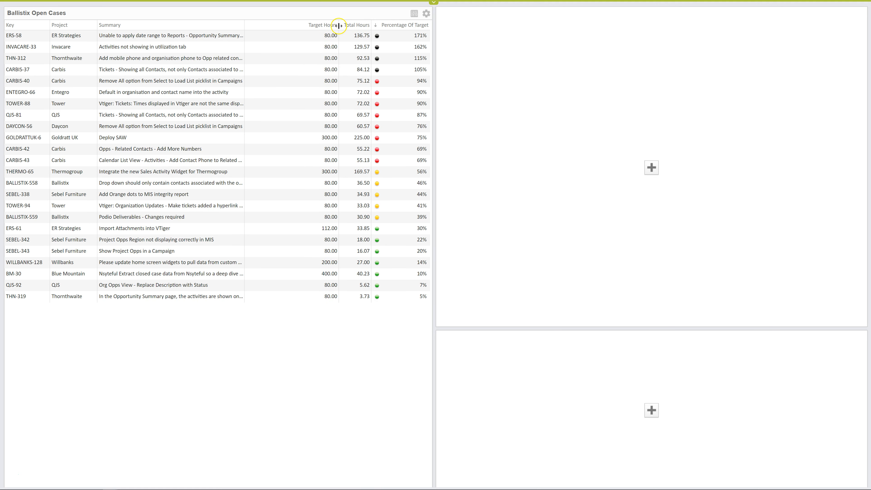
pyautogui.moveTo(246, 26); pyautogui.dragTo(304, 26)
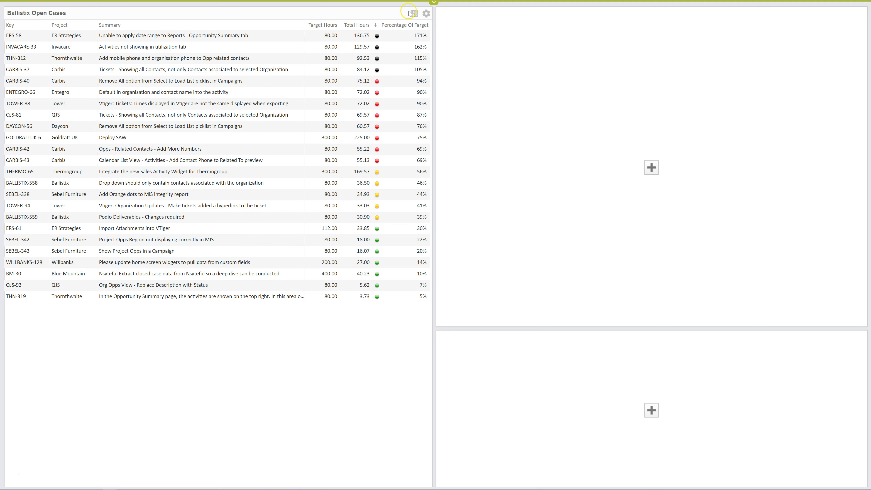
# Add an On Time Case Completion widget to the larger empty panel, using the Ballistix Case Register datasource.
pyautogui.click(432, 3)
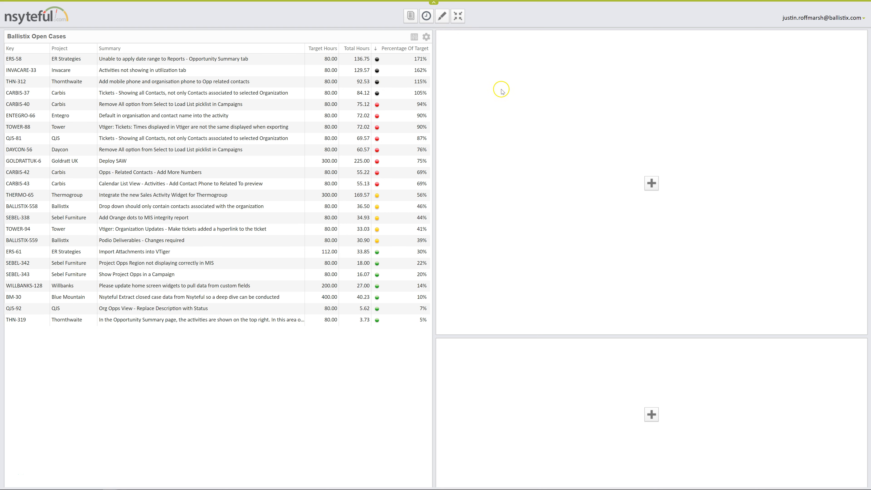
pyautogui.click(649, 185)
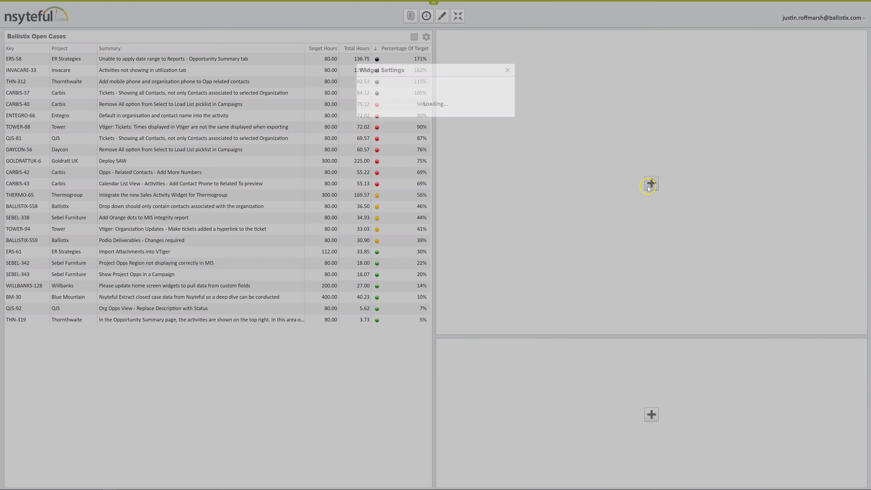
pyautogui.click(479, 98)
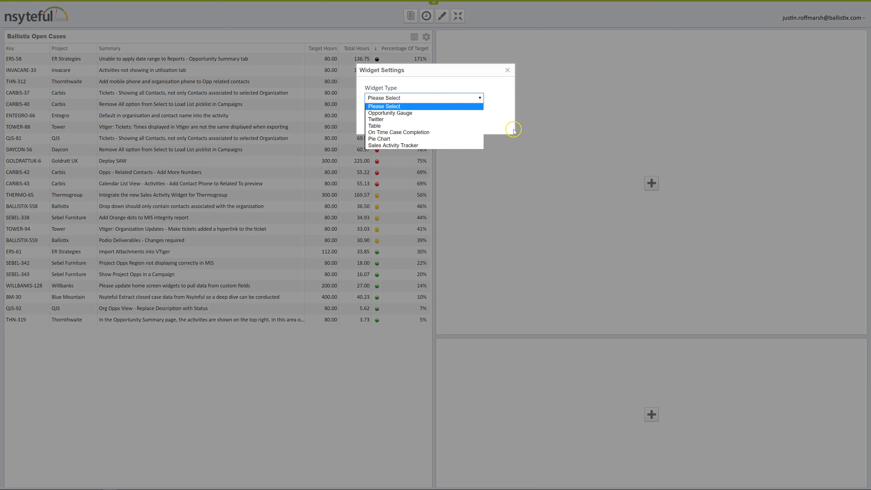
pyautogui.click(426, 132)
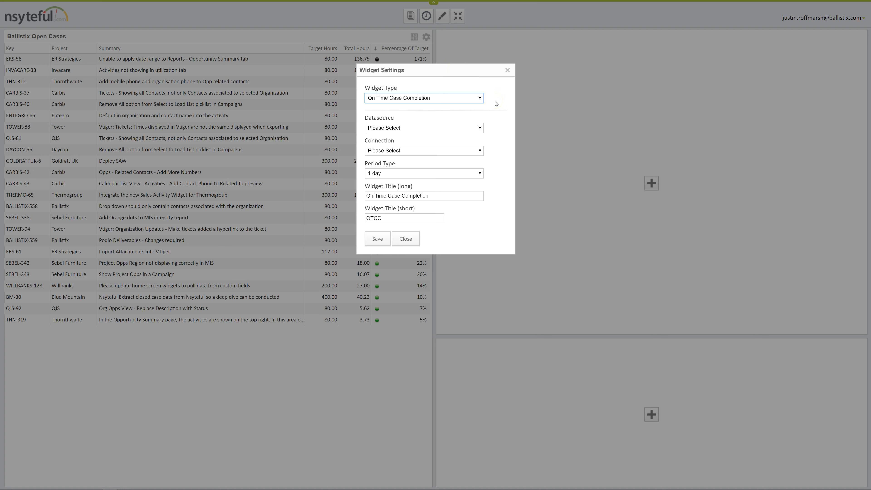
pyautogui.click(483, 127)
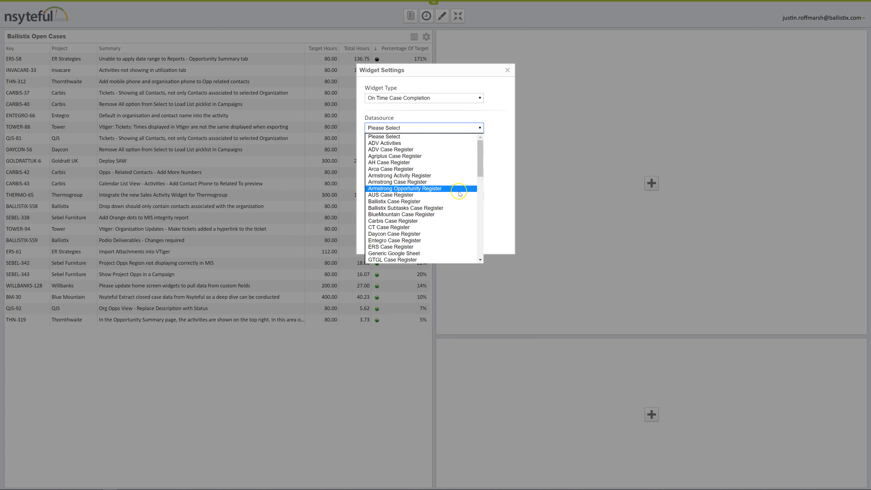
pyautogui.moveTo(478, 162); pyautogui.dragTo(480, 163)
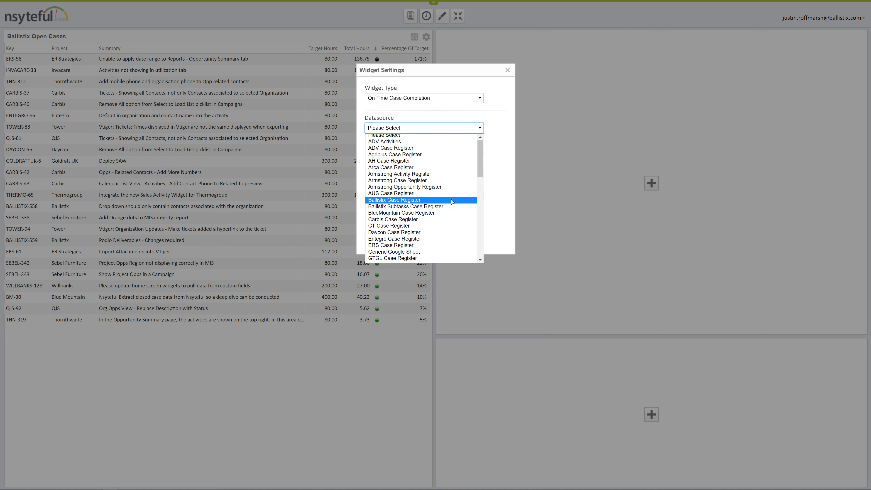
pyautogui.click(453, 200)
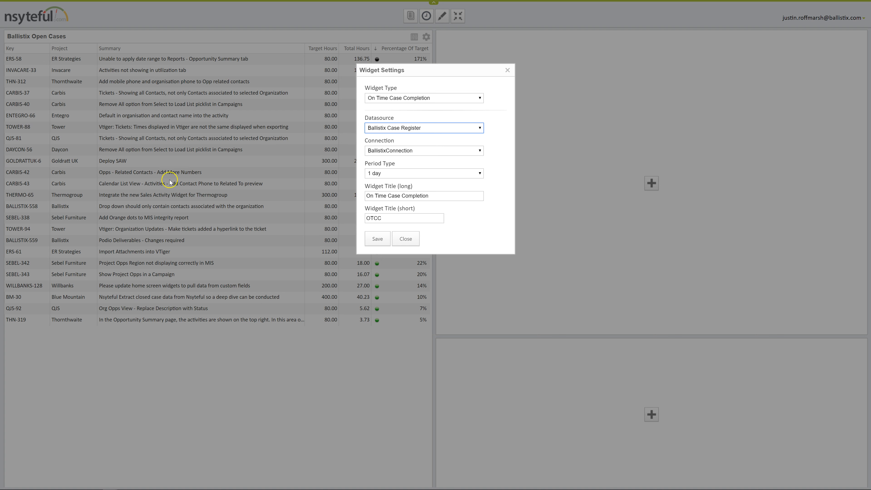
# Set the new widget's period type to 7 days, save it, and maximize the browser window.
pyautogui.click(481, 171)
pyautogui.click(449, 189)
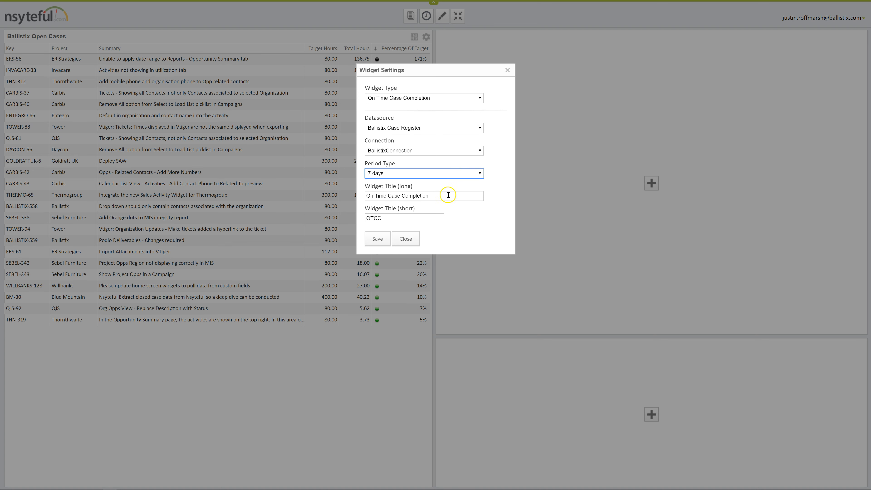
pyautogui.click(380, 240)
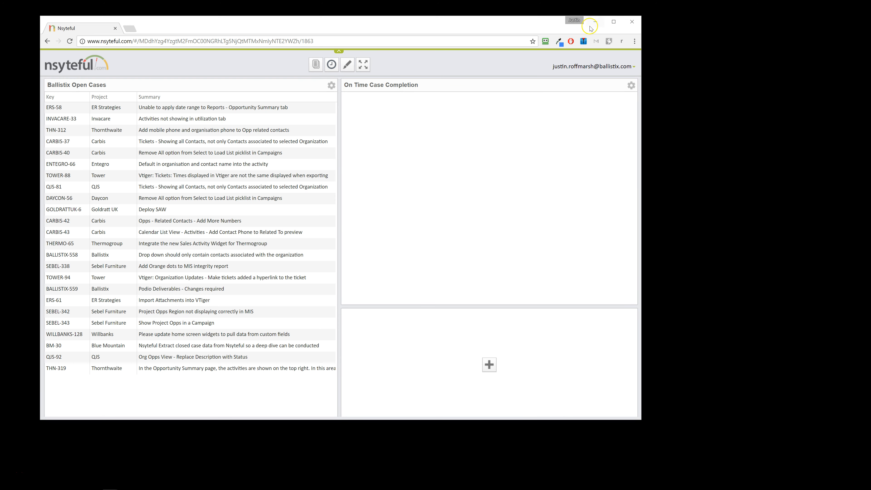
pyautogui.click(614, 22)
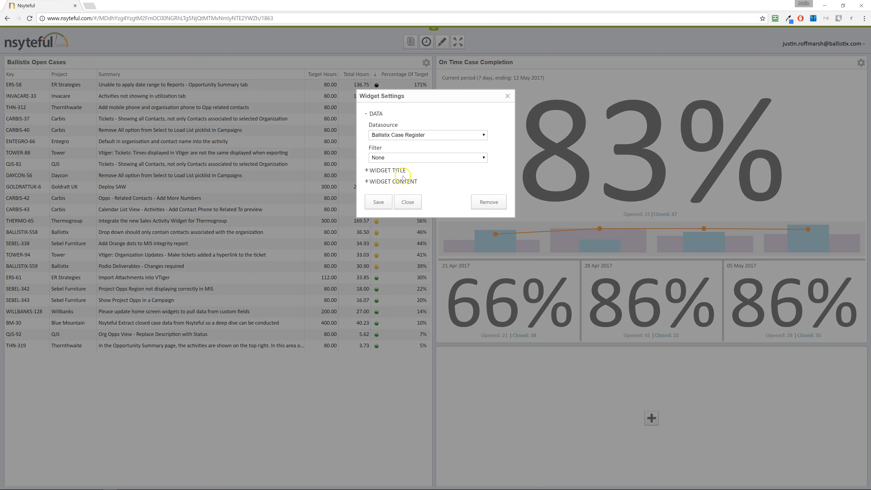
# Review the On Time Case Completion widget's filter options, opened and closed counts, title and period type settings.
pyautogui.click(459, 160)
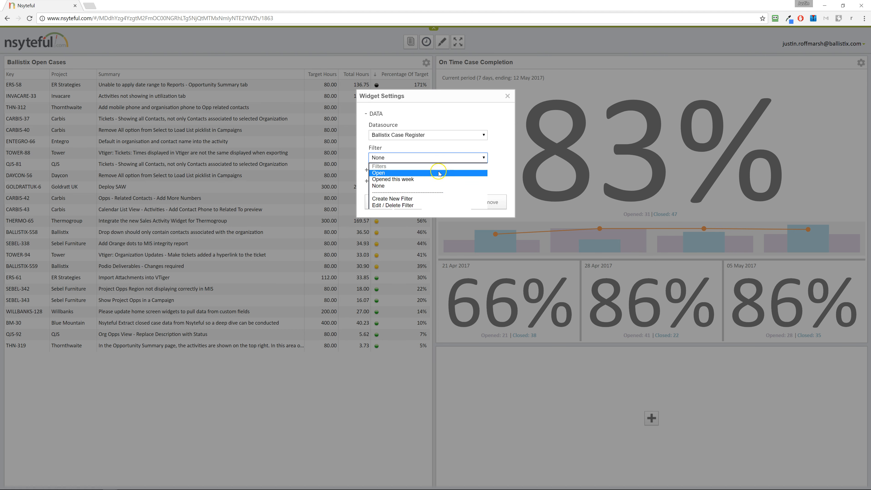
pyautogui.click(510, 98)
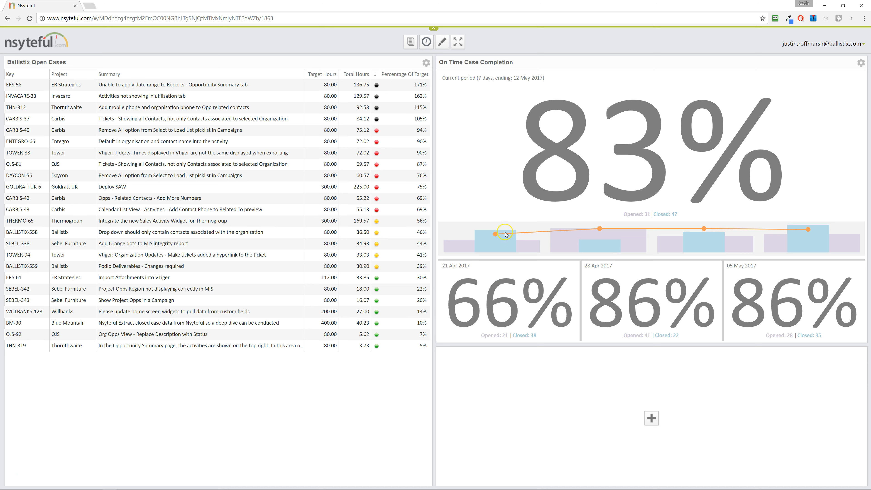
pyautogui.moveTo(623, 214); pyautogui.dragTo(672, 211)
pyautogui.click(673, 211)
pyautogui.click(861, 62)
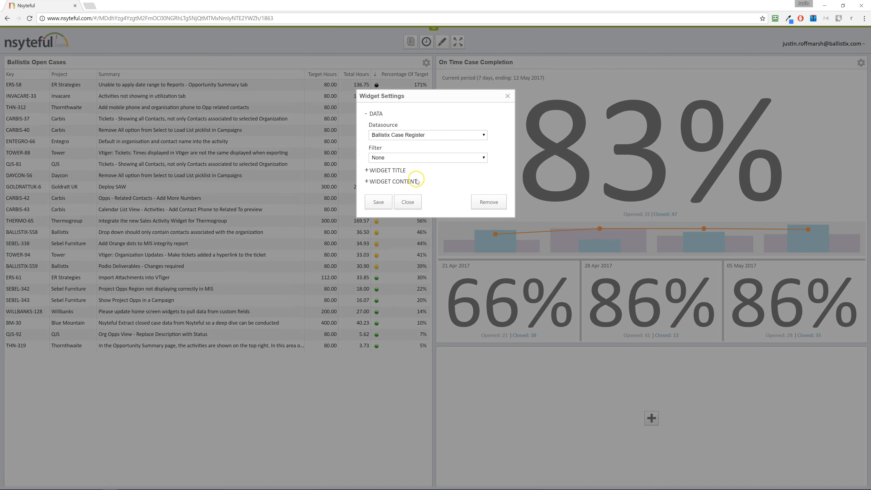
pyautogui.click(390, 170)
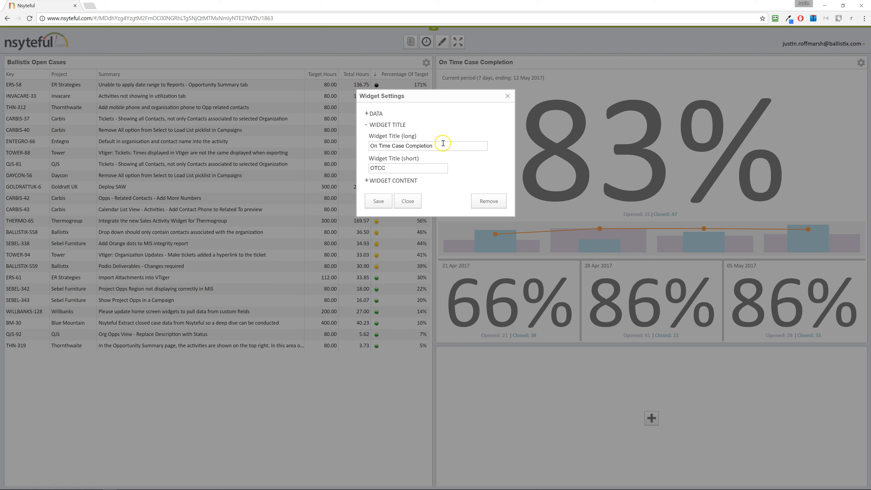
pyautogui.moveTo(446, 145); pyautogui.dragTo(339, 147)
pyautogui.click(451, 126)
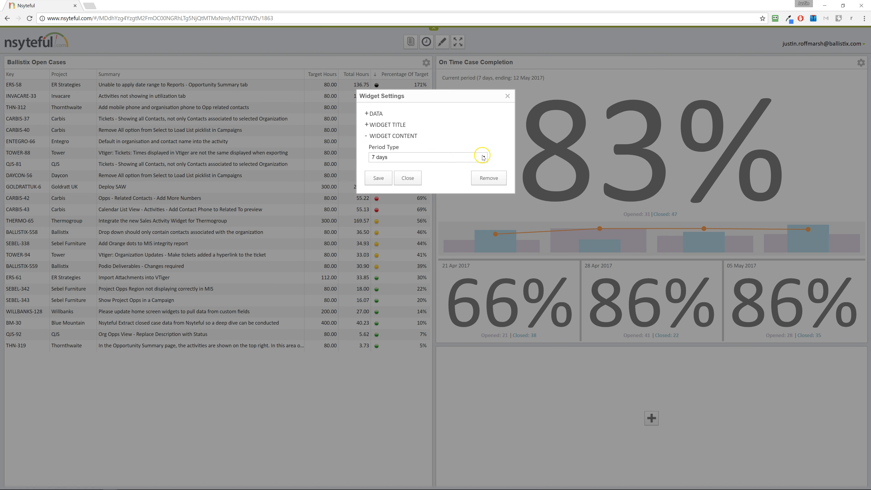
pyautogui.click(411, 178)
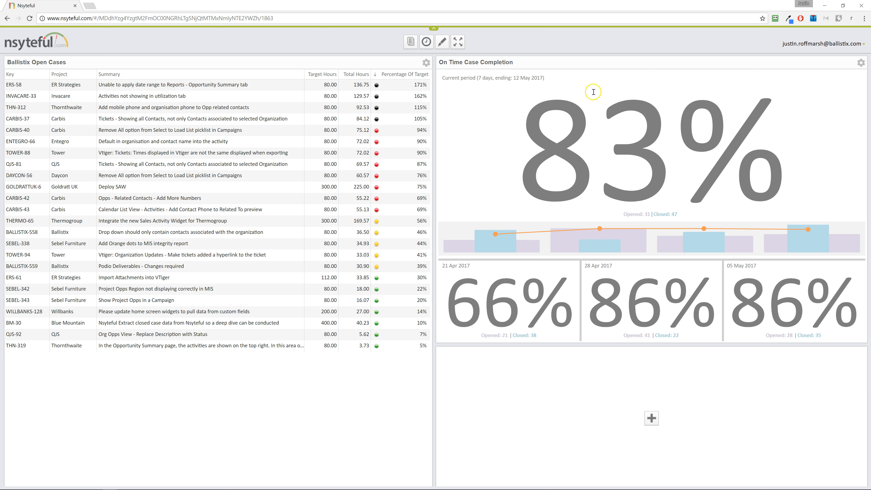
# Swap the On Time Case Completion and Ballistix Open Cases widgets, and return both to their original places.
pyautogui.moveTo(678, 62)
pyautogui.moveTo(677, 62); pyautogui.dragTo(158, 103)
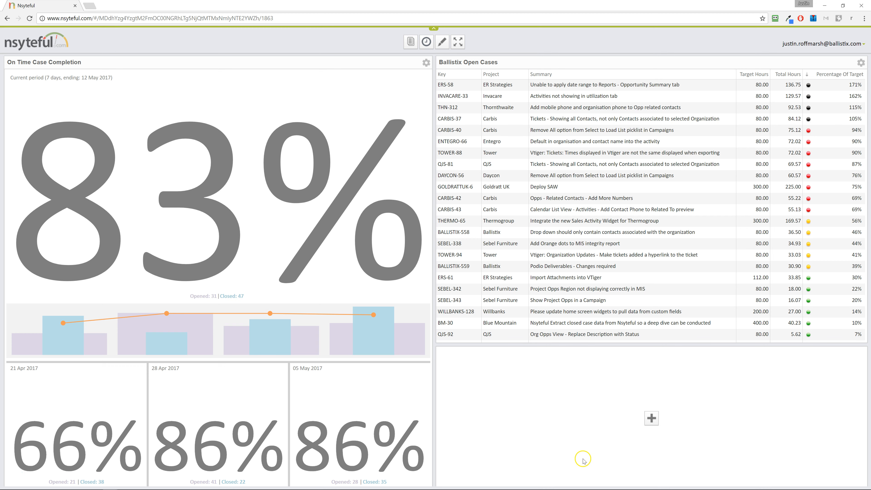
pyautogui.moveTo(186, 65)
pyautogui.moveTo(186, 66); pyautogui.dragTo(627, 79)
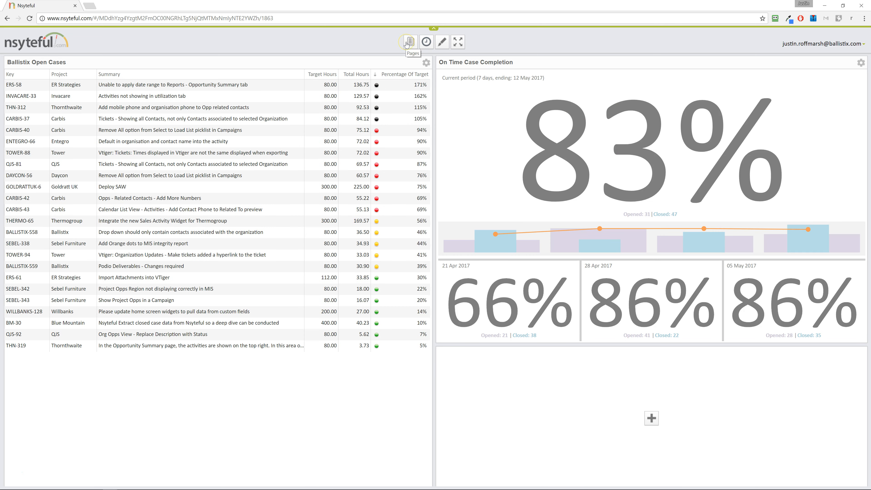
# Edit the Customer Service page layout and shrink the upper locked panel to half its width, against the outer edge.
pyautogui.click(387, 42)
pyautogui.click(410, 42)
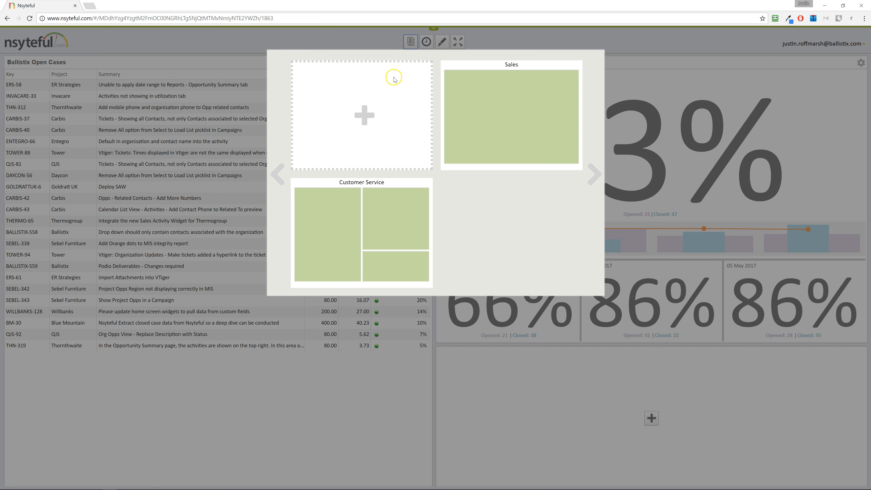
pyautogui.moveTo(367, 200)
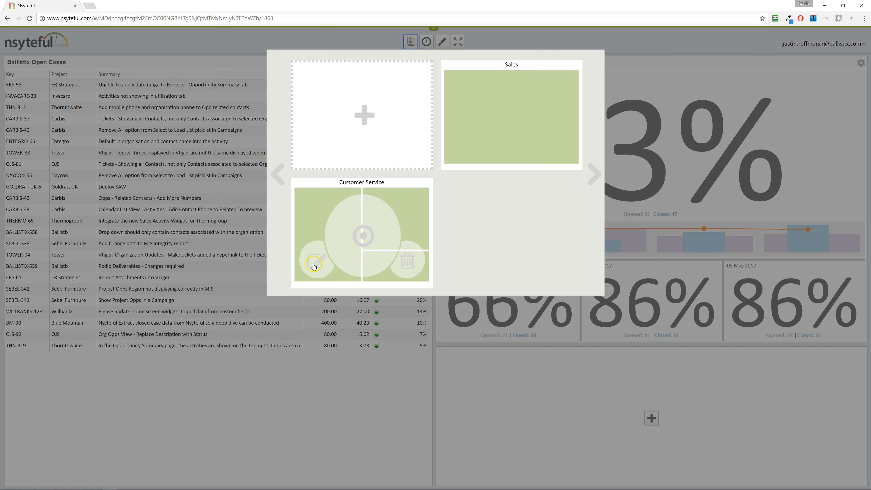
pyautogui.click(313, 266)
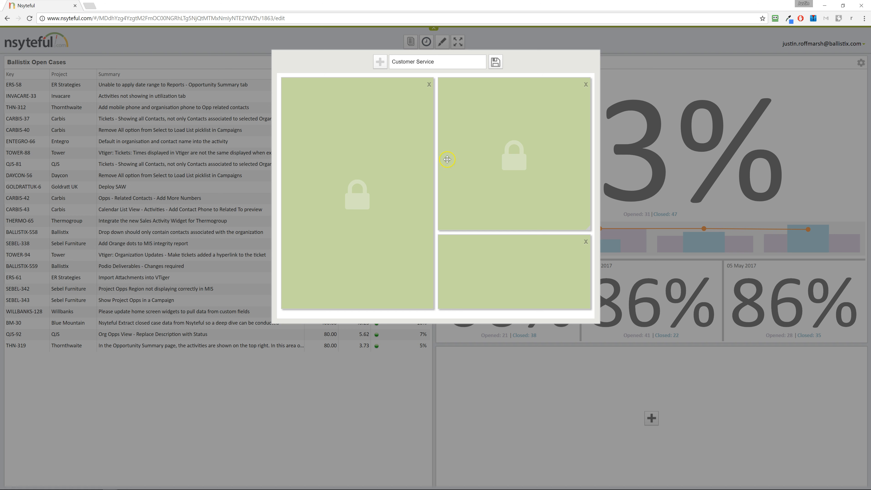
pyautogui.moveTo(440, 157); pyautogui.dragTo(566, 158)
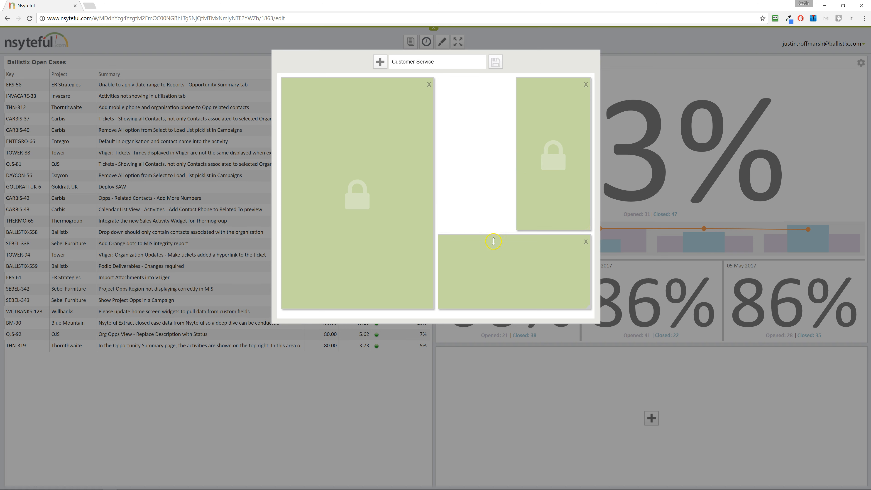
# Add an extra panel in the freed gap of the layout and remove it again.
pyautogui.click(380, 62)
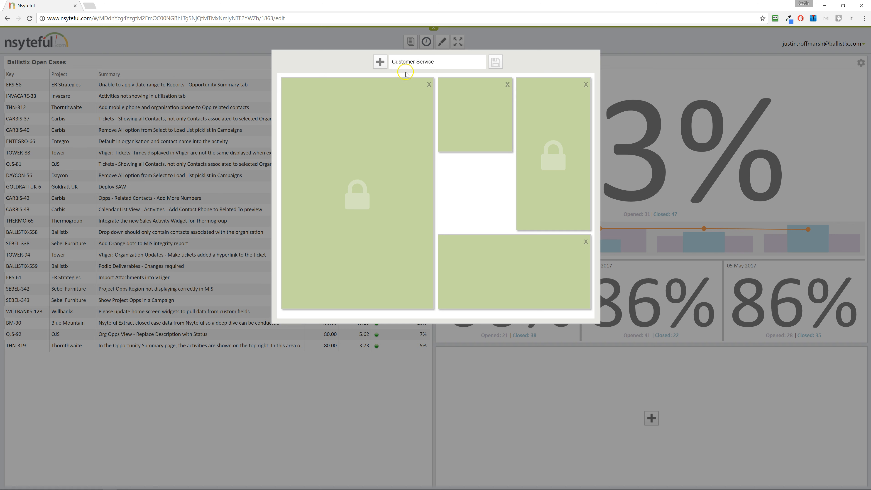
pyautogui.click(507, 84)
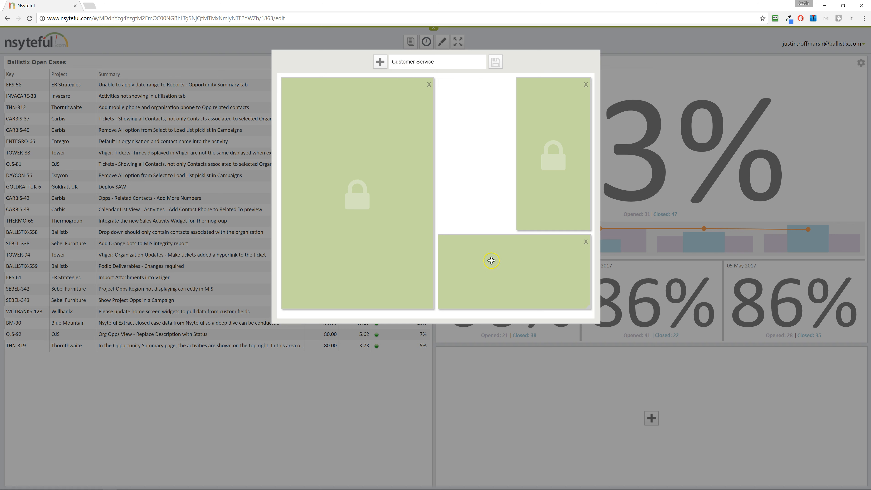
# Halve the width of the unlocked panel, widen the tall locked panel into the freed space, and save the layout.
pyautogui.moveTo(439, 266); pyautogui.dragTo(516, 267)
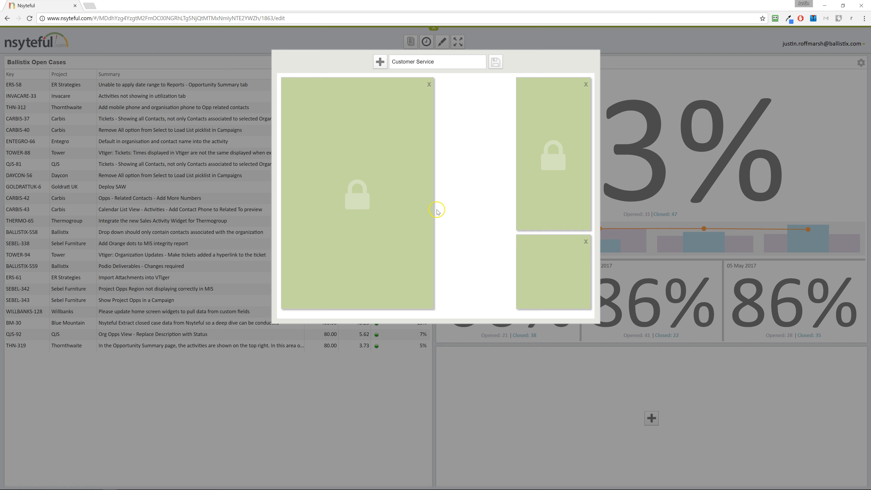
pyautogui.moveTo(433, 211); pyautogui.dragTo(510, 210)
pyautogui.click(501, 63)
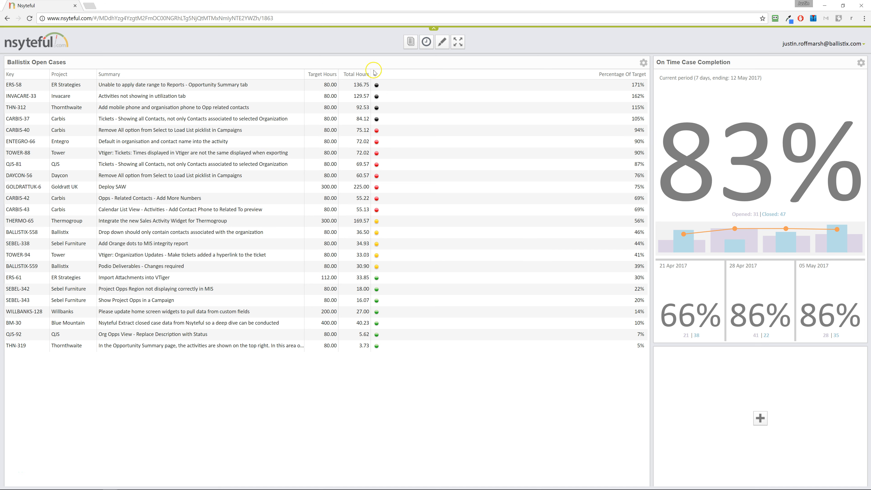
# Widen the Total Hours, Target Hours and Summary columns of the Ballistix Open Cases table to use the panel's extra width.
pyautogui.moveTo(371, 73); pyautogui.dragTo(585, 78)
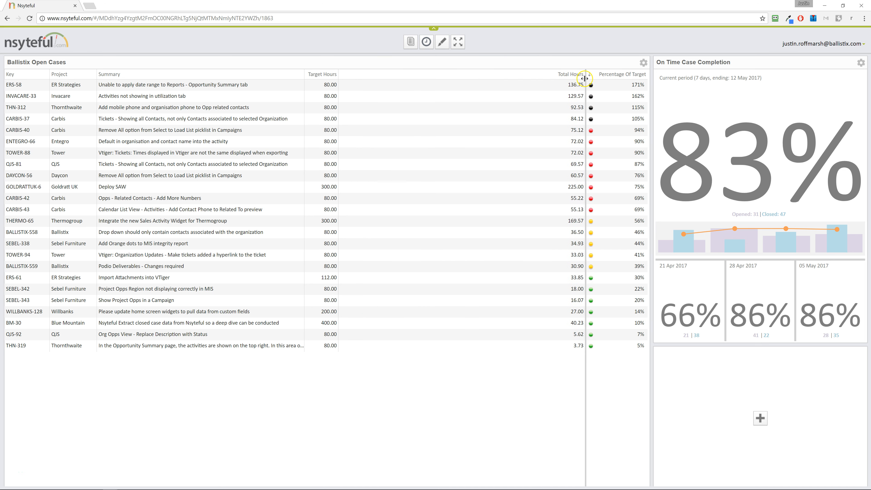
pyautogui.moveTo(339, 74); pyautogui.dragTo(548, 74)
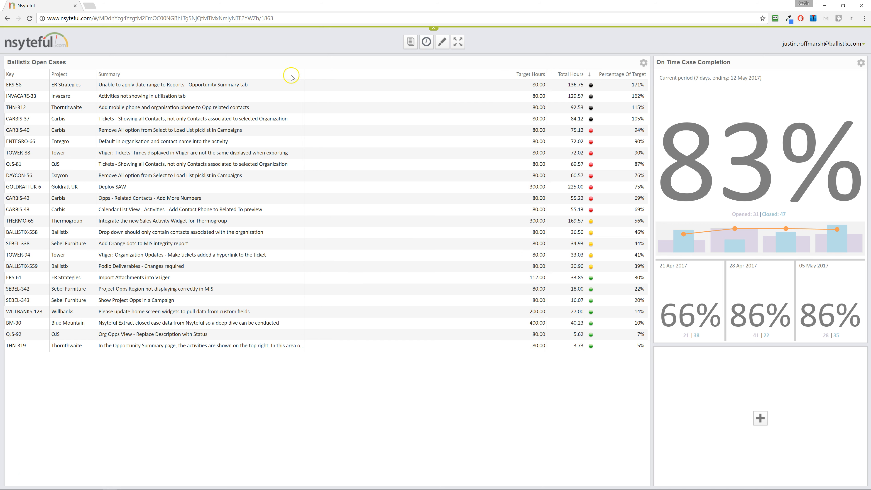
pyautogui.moveTo(305, 75); pyautogui.dragTo(467, 71)
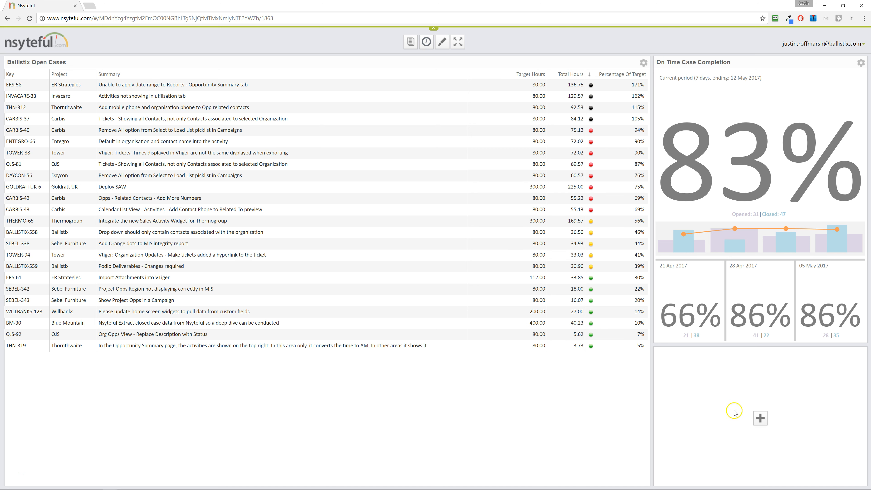
# Restore the browser window to a smaller floating size and enlarge it slightly.
pyautogui.moveTo(747, 4); pyautogui.dragTo(497, 30)
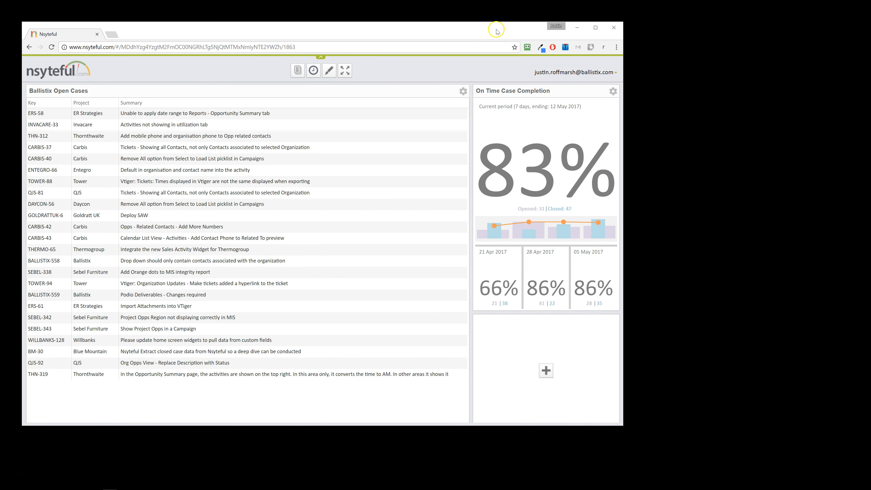
pyautogui.moveTo(623, 426); pyautogui.dragTo(693, 435)
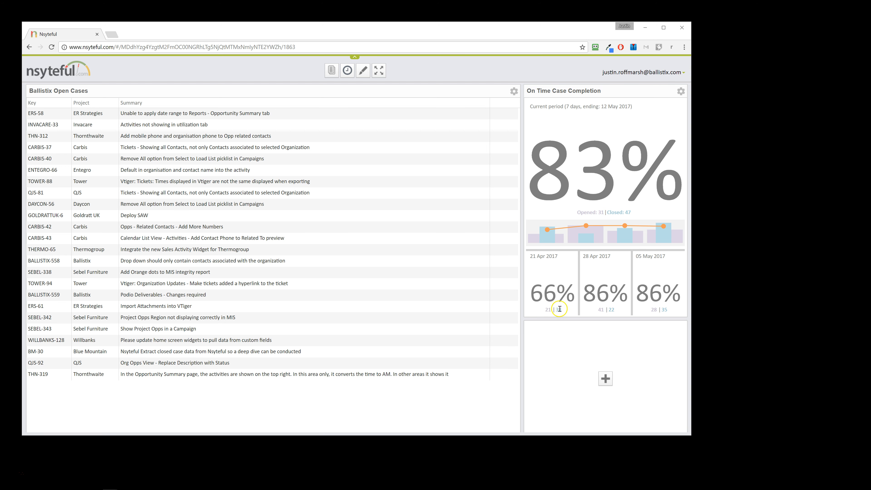
# Show the dashboard in full screen, reveal its header bar, and exit full screen.
pyautogui.click(379, 70)
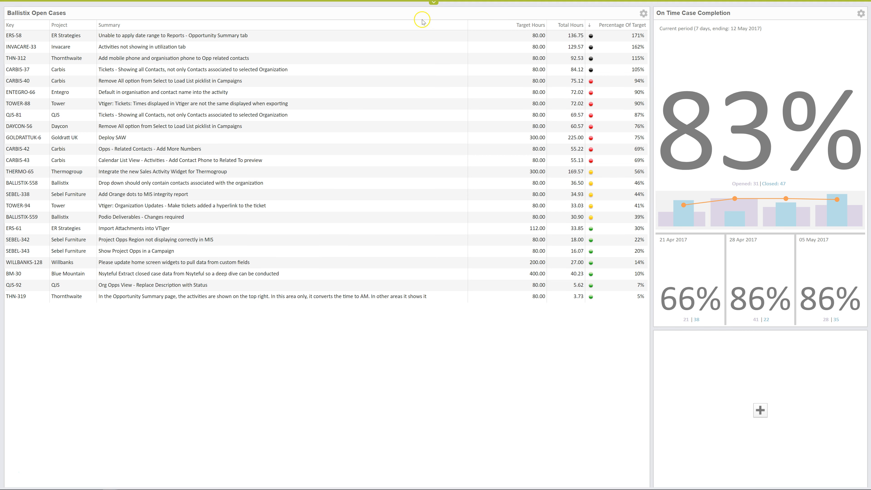
pyautogui.click(434, 3)
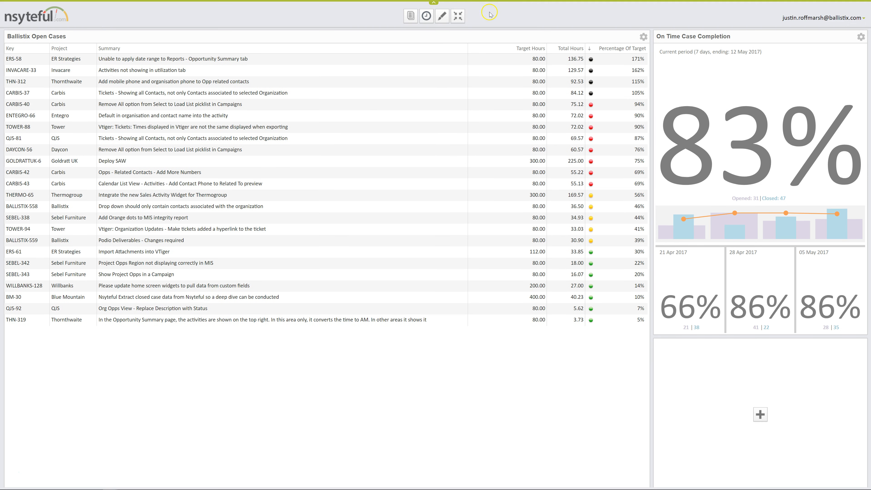
pyautogui.click(456, 18)
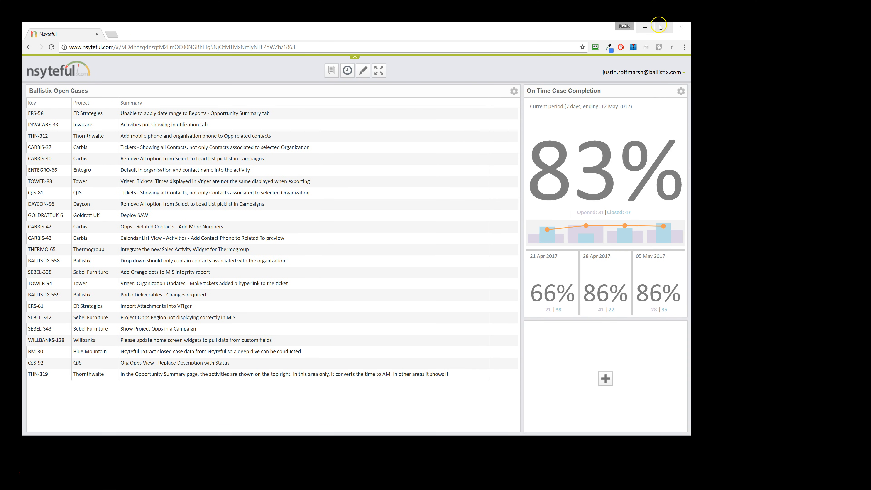
# Maximize the browser window and reload the dashboard page.
pyautogui.click(663, 27)
pyautogui.click(29, 21)
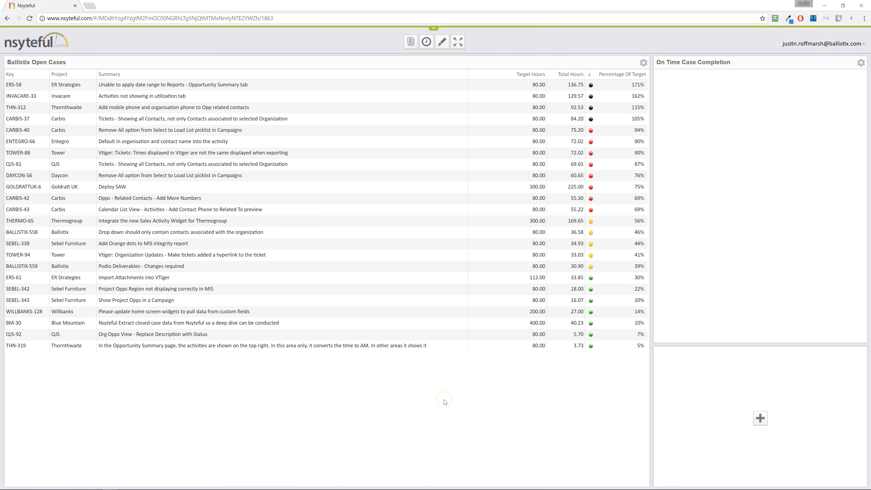
pyautogui.click(450, 399)
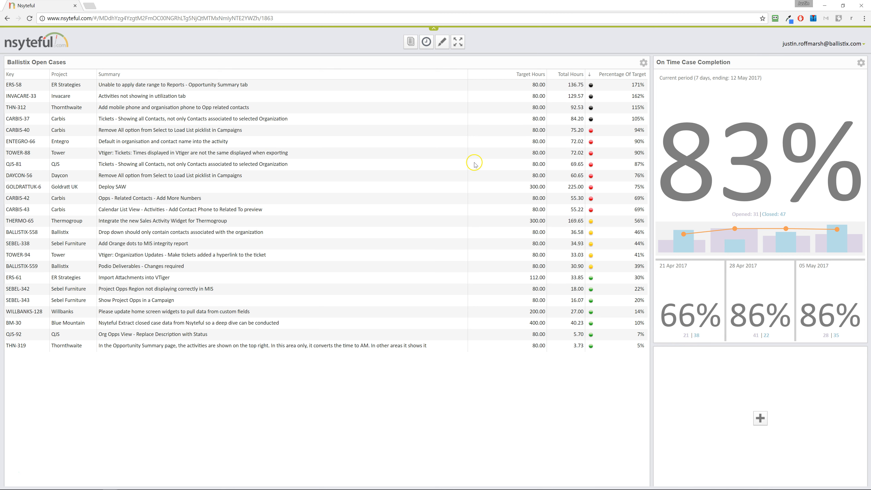
# Start a Pie Chart widget in the empty panel with Ballistix Case Register as its datasource.
pyautogui.click(759, 418)
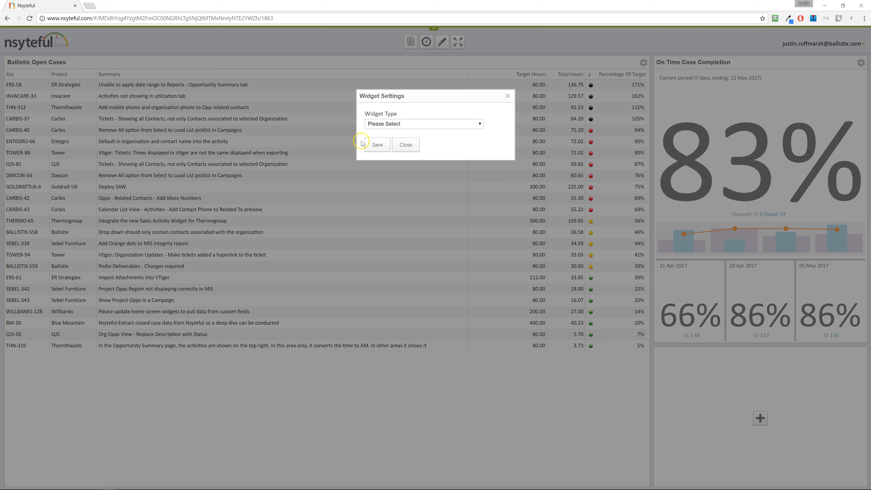
pyautogui.click(419, 127)
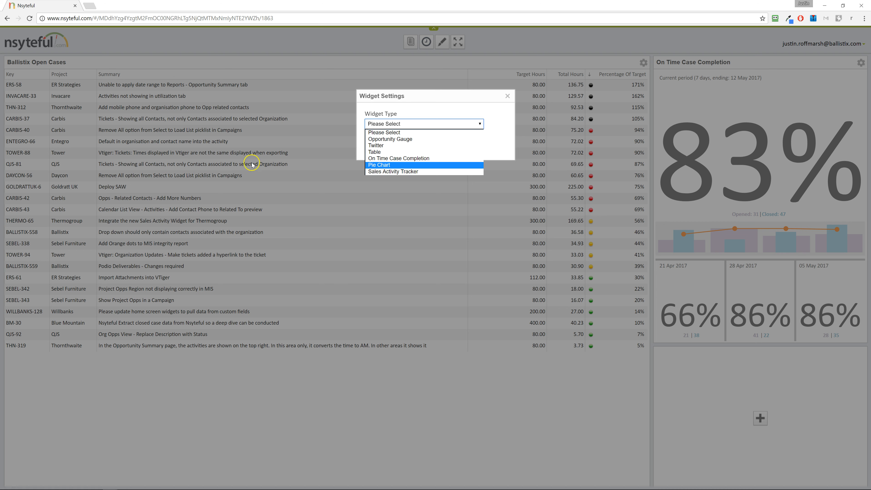
pyautogui.click(380, 166)
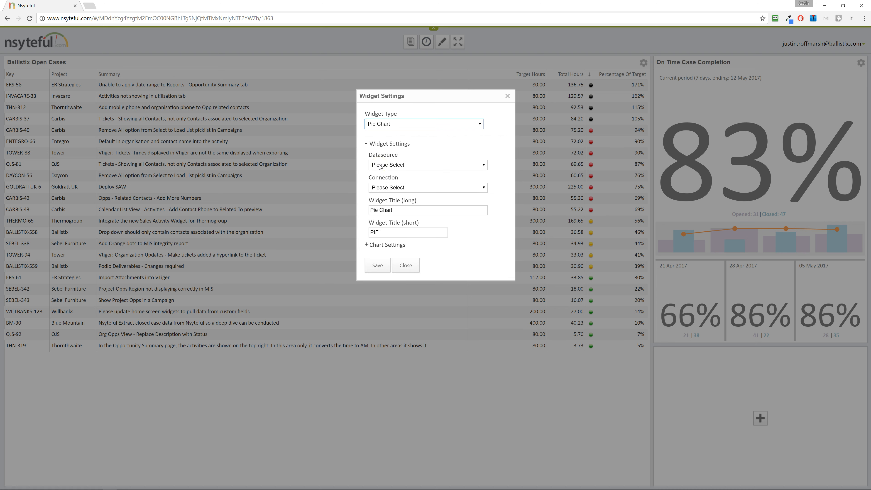
pyautogui.click(445, 164)
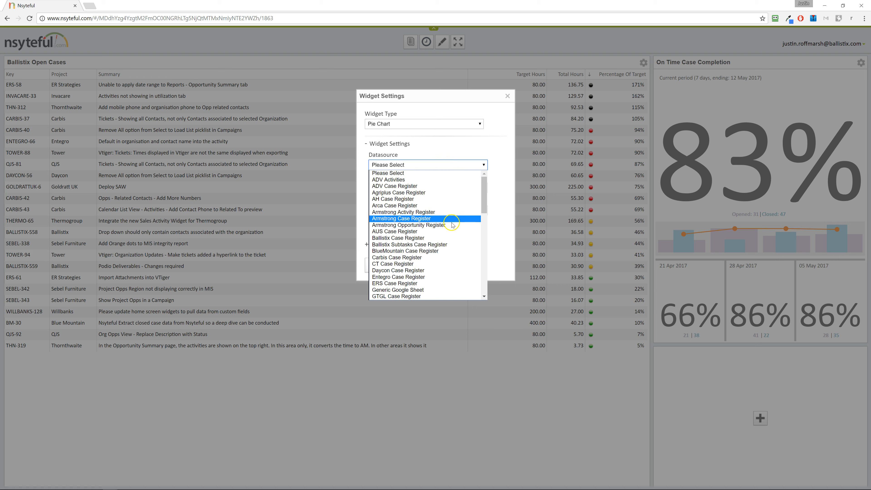
pyautogui.click(431, 238)
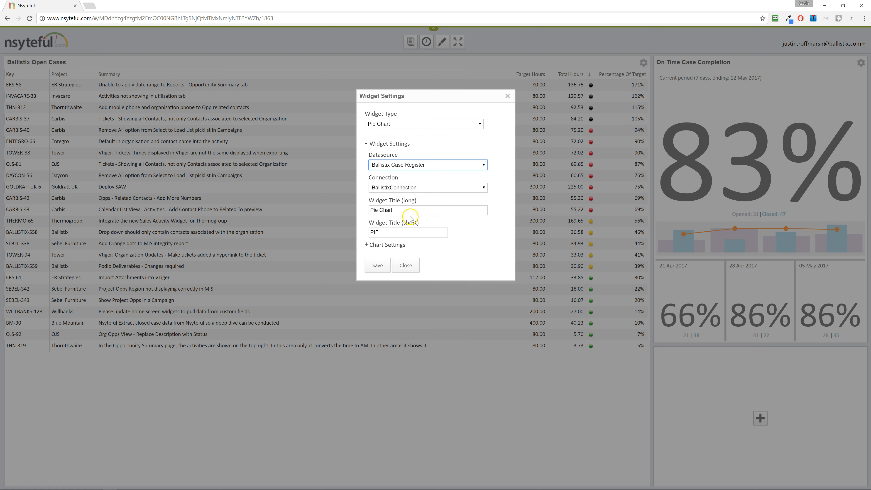
# Title the pie chart widget "Load by Team Member", replace its short title, and save it with the default chart settings.
pyautogui.moveTo(407, 210); pyautogui.dragTo(350, 210)
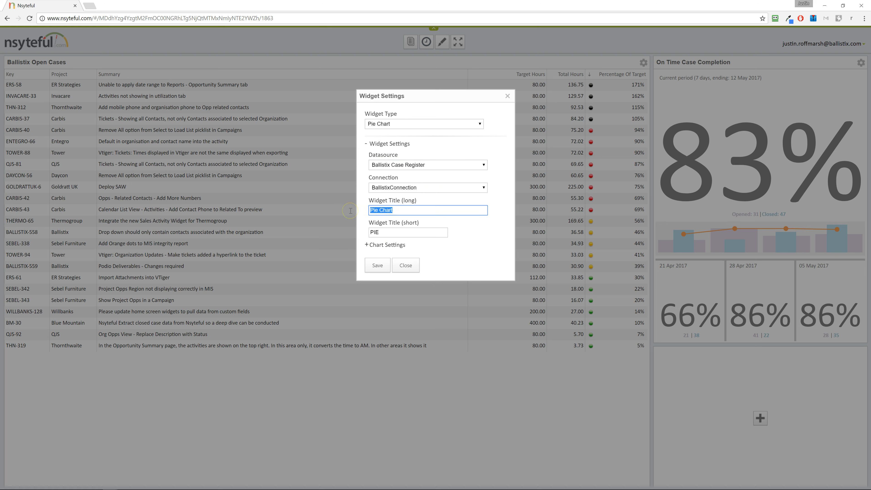
pyautogui.write('Load by Team Member')
pyautogui.moveTo(391, 232); pyautogui.dragTo(364, 235)
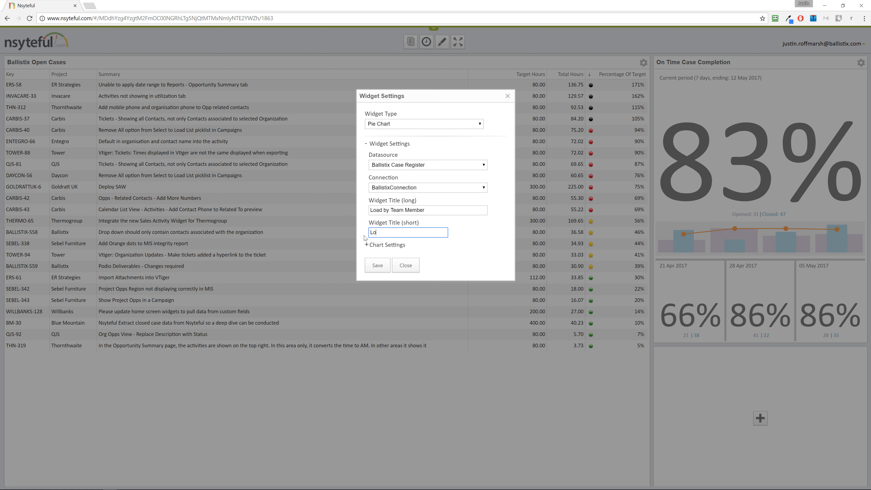
pyautogui.click(377, 245)
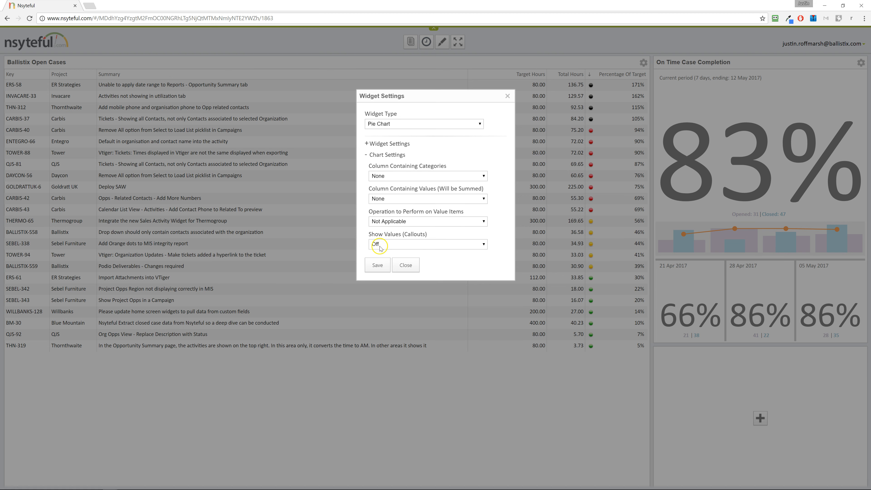
pyautogui.click(418, 177)
pyautogui.click(418, 177)
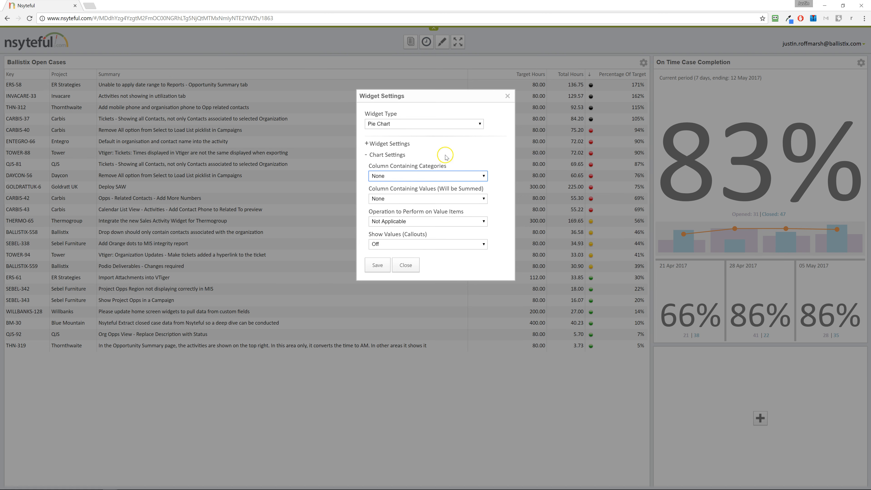
pyautogui.click(377, 266)
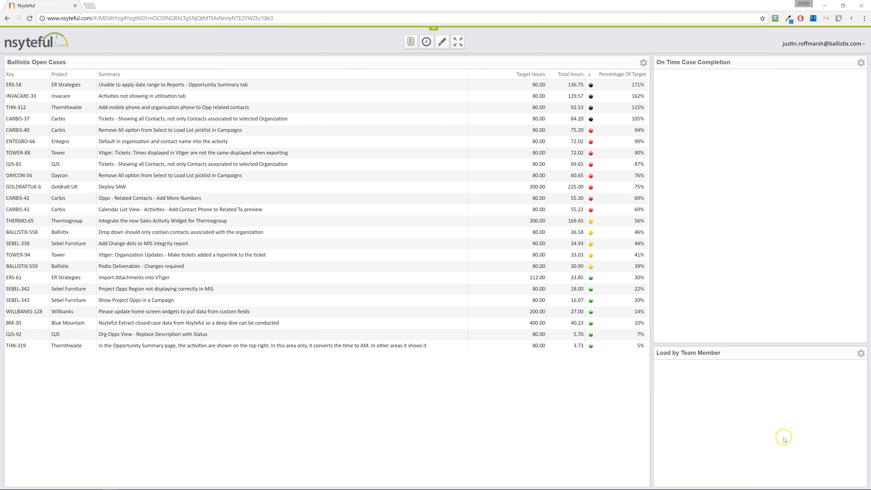
# Set the Load by Team Member widget's column containing categories to Assigned To.
pyautogui.click(862, 353)
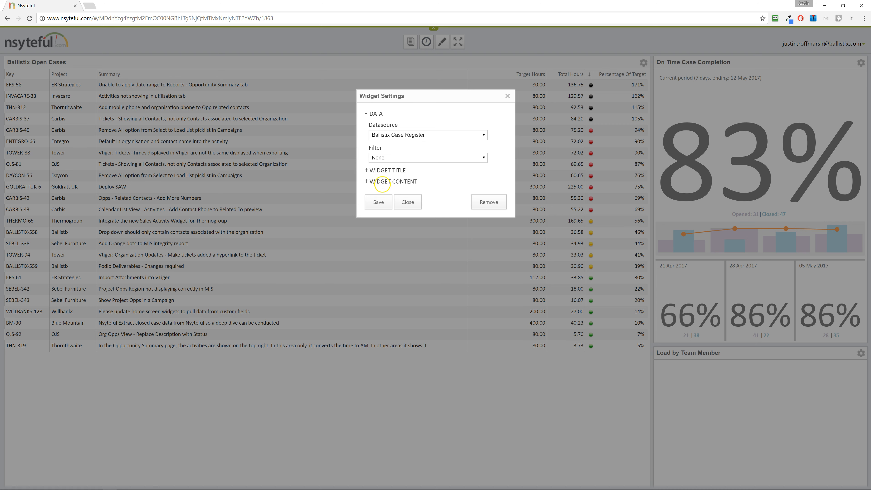
pyautogui.click(383, 183)
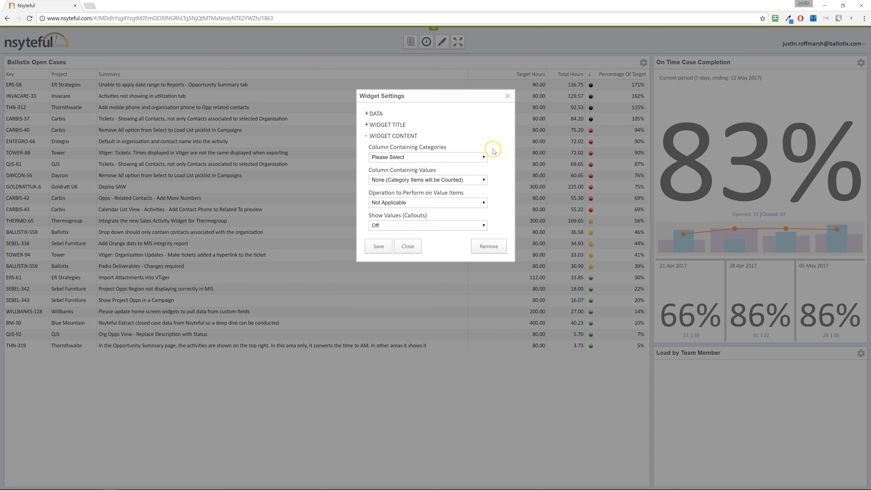
pyautogui.click(484, 157)
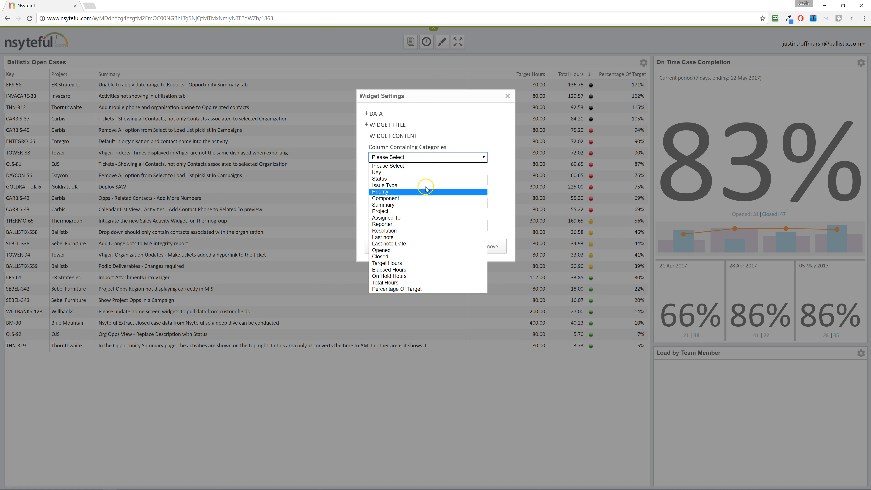
pyautogui.click(417, 217)
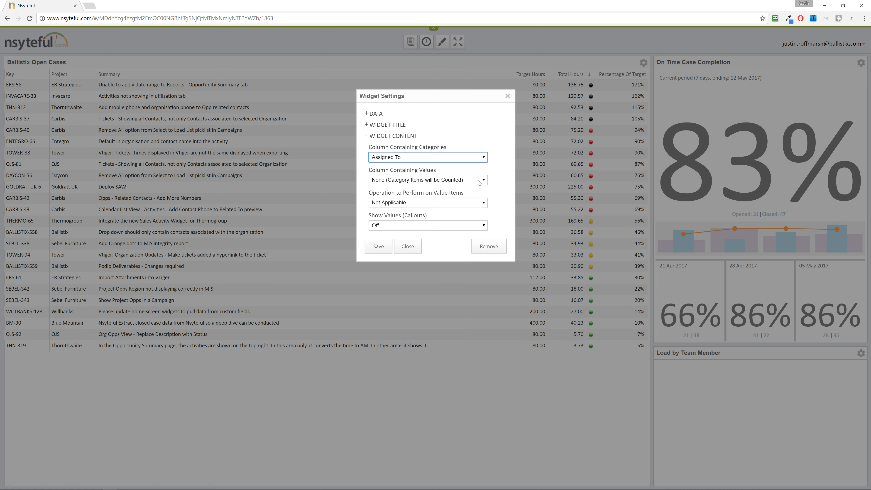
# Try Total Hours as the column containing values, review the available operations, and return to counting category items.
pyautogui.click(451, 179)
pyautogui.click(484, 203)
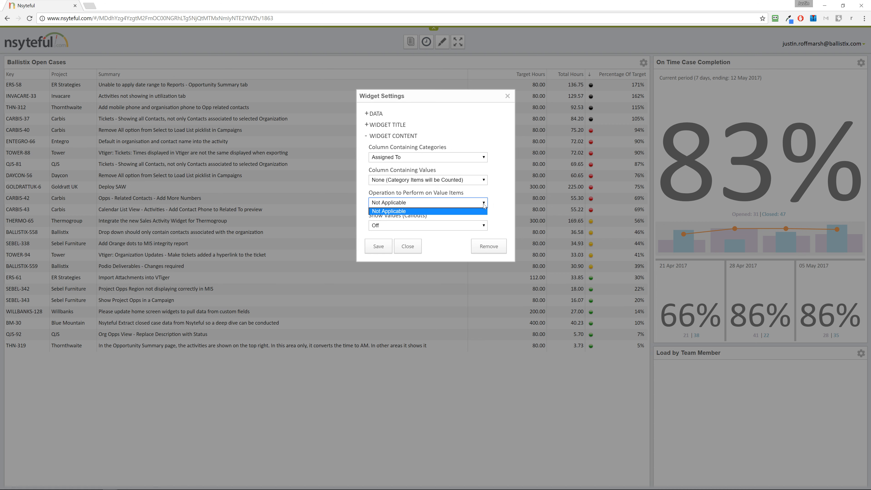
pyautogui.click(479, 193)
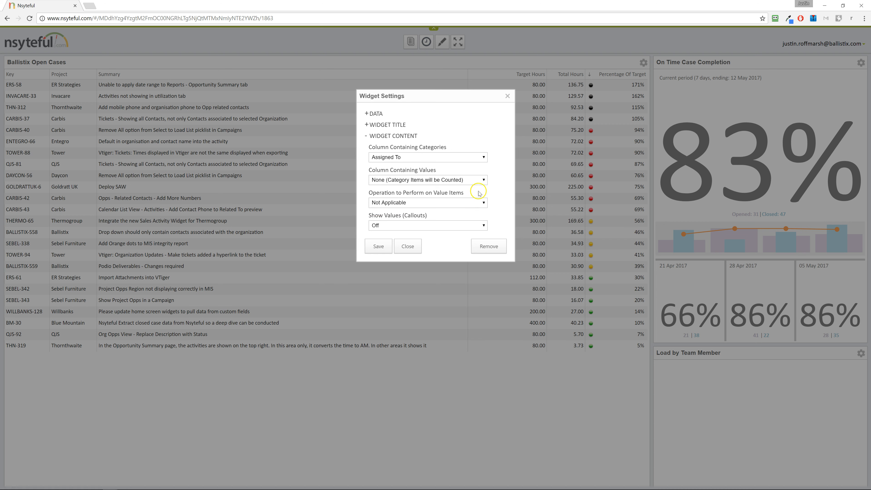
pyautogui.click(480, 180)
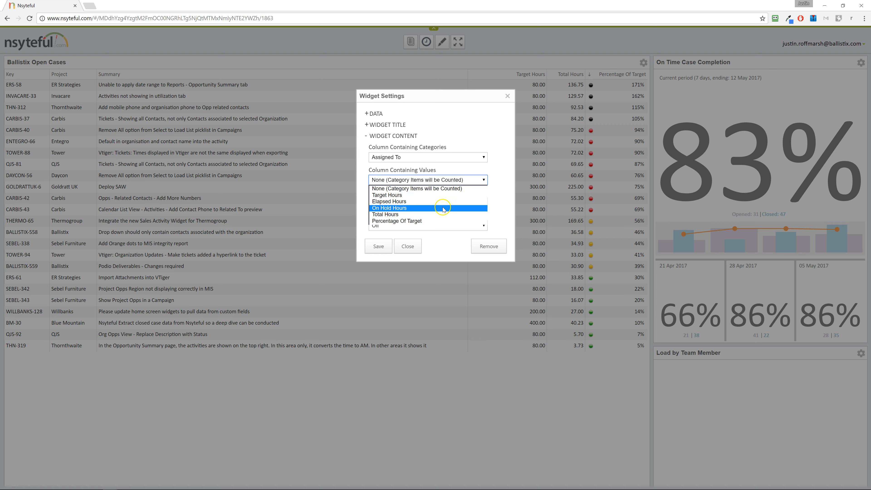
pyautogui.click(441, 214)
pyautogui.click(480, 203)
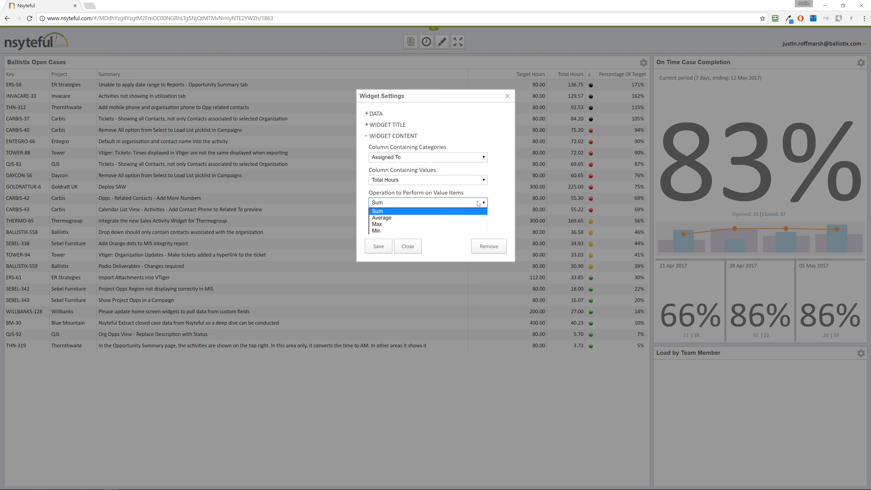
pyautogui.click(487, 198)
pyautogui.click(478, 180)
pyautogui.click(467, 188)
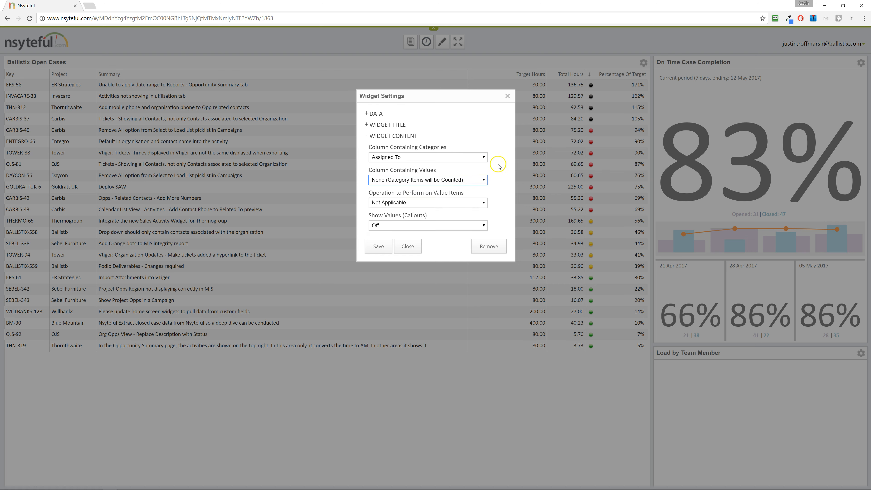
# Set the pie chart's value callouts to Absolute and save the widget.
pyautogui.click(484, 225)
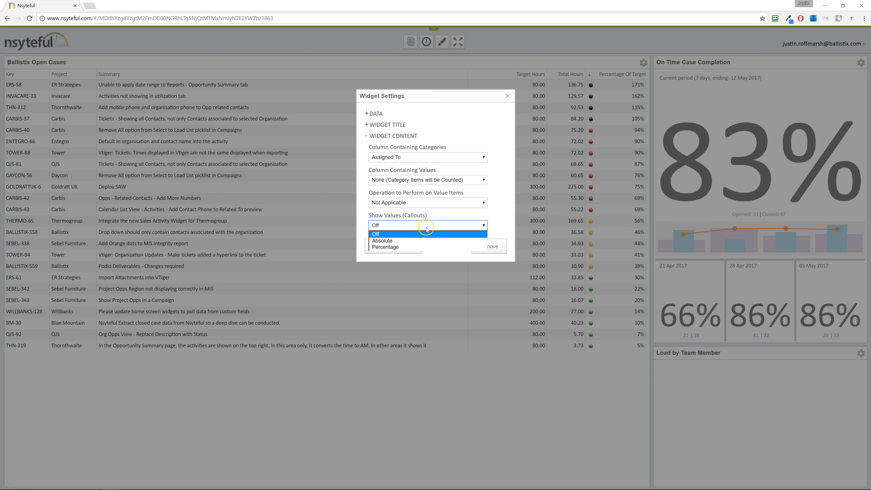
pyautogui.click(414, 242)
pyautogui.click(378, 246)
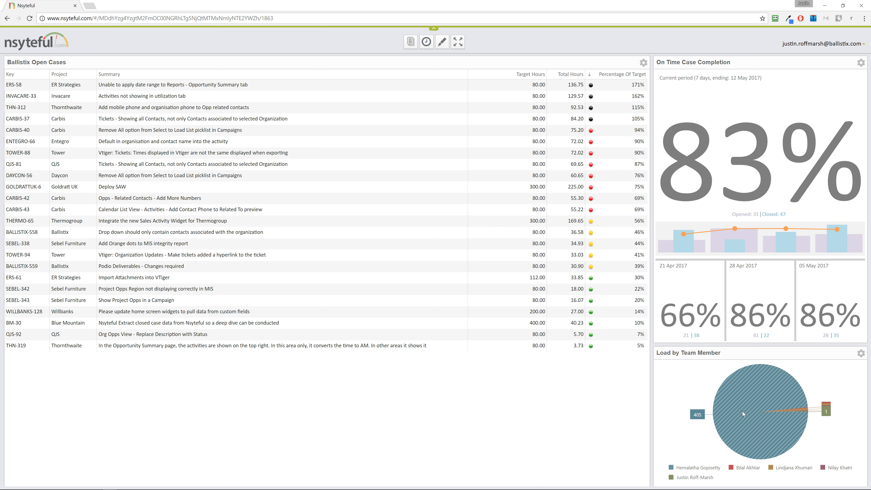
# Apply the Open filter to the Load by Team Member widget's data and save.
pyautogui.click(862, 357)
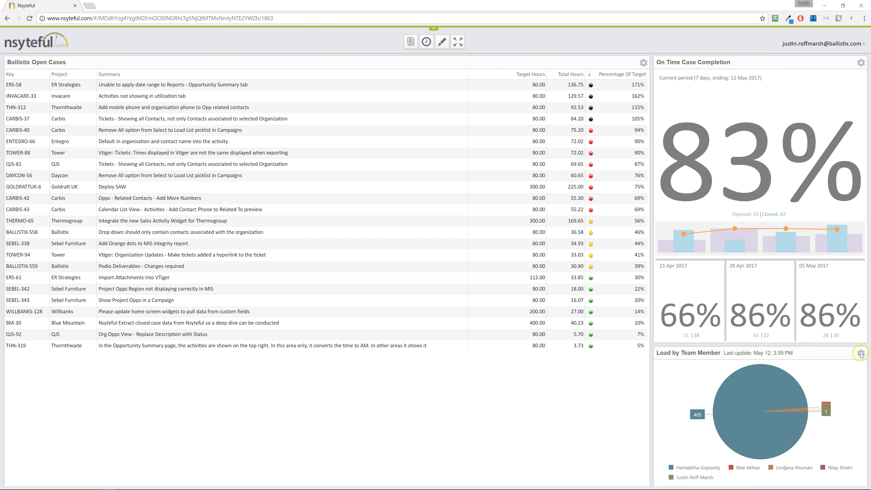
pyautogui.click(861, 354)
pyautogui.click(378, 158)
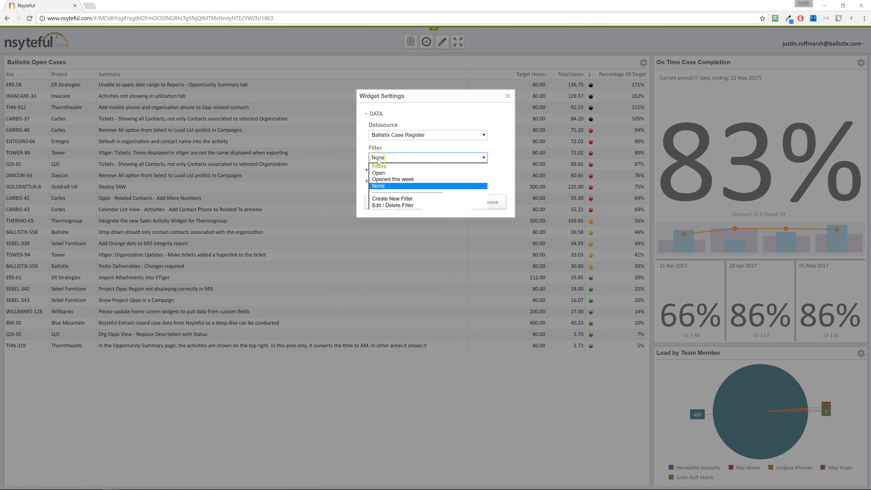
pyautogui.click(378, 172)
pyautogui.click(380, 203)
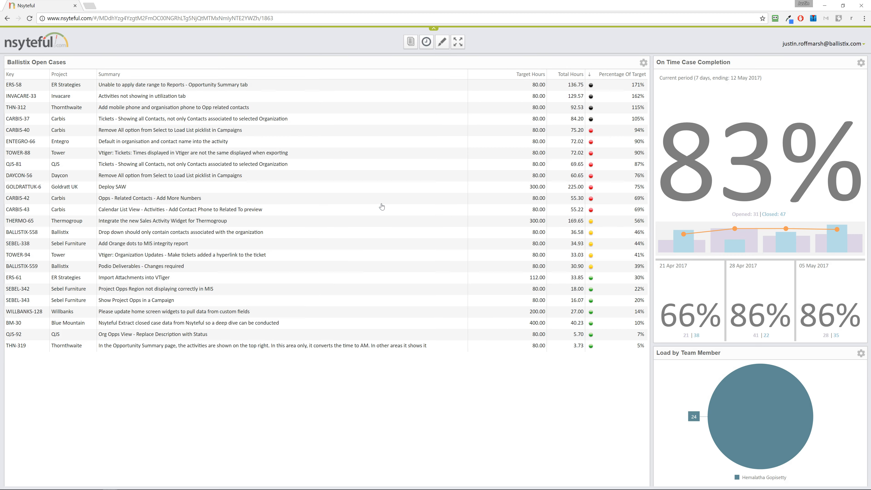
# Set the Load by Team Member widget's column containing categories to Reporter and save the widget.
pyautogui.click(861, 354)
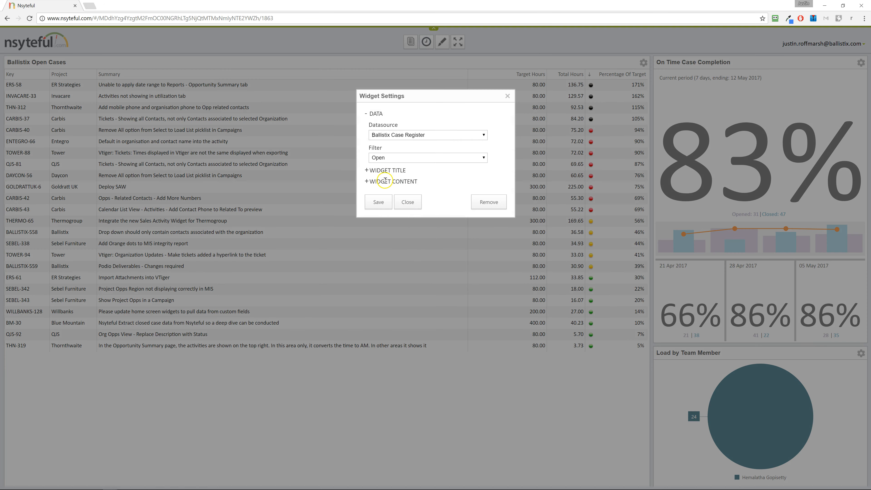
pyautogui.click(377, 180)
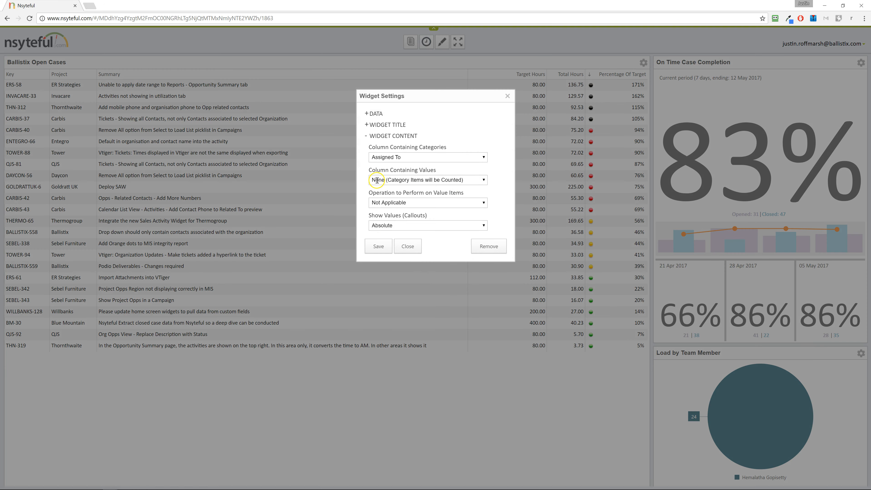
pyautogui.click(415, 157)
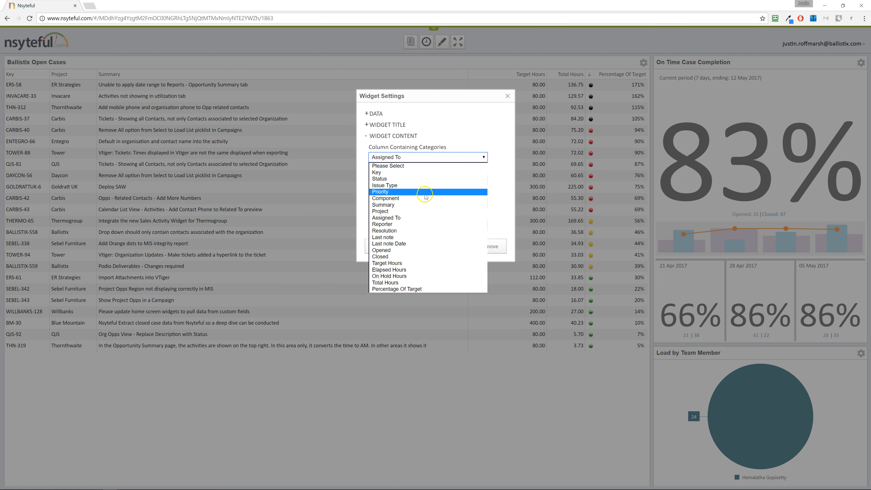
pyautogui.click(408, 227)
pyautogui.click(380, 246)
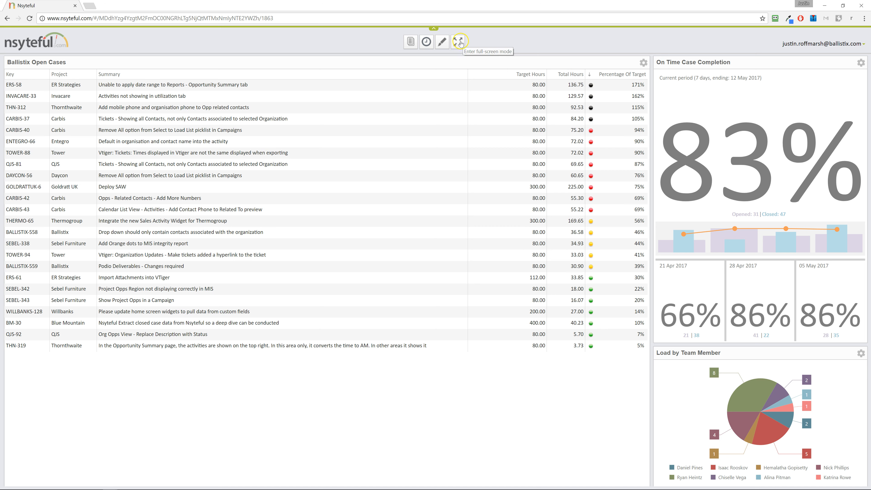
# Preview the Customer Service dashboard in the dark theme and full-screen mode, and return to the light theme in the normal view.
pyautogui.click(445, 46)
pyautogui.click(453, 47)
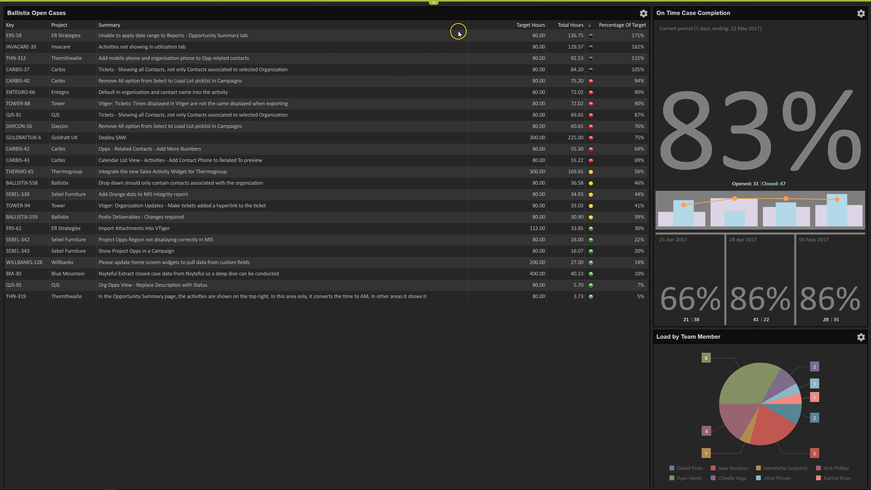
pyautogui.click(434, 3)
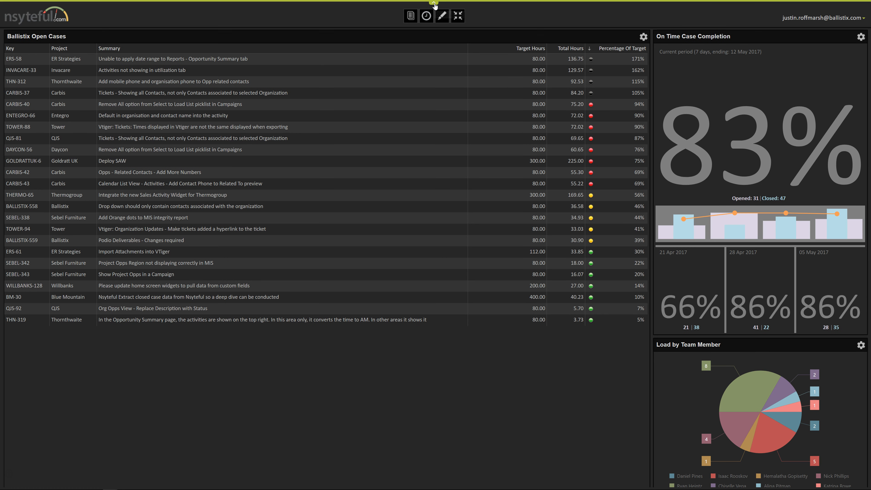
pyautogui.click(444, 17)
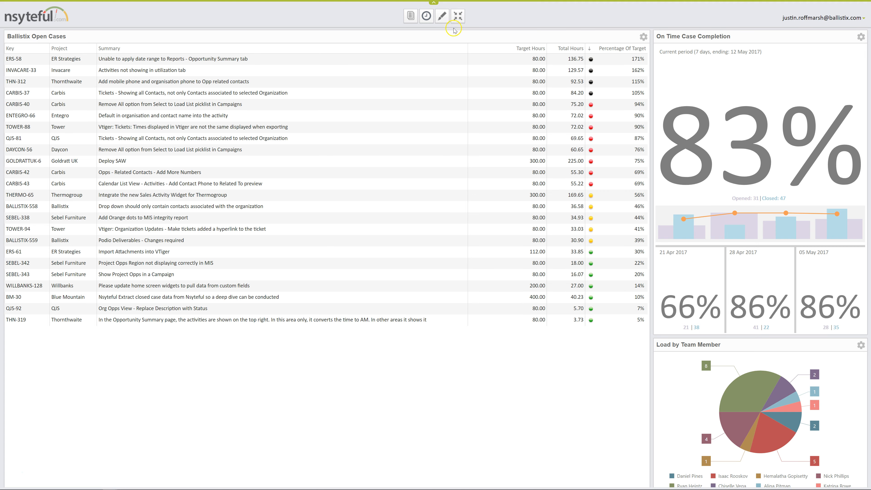
pyautogui.click(458, 18)
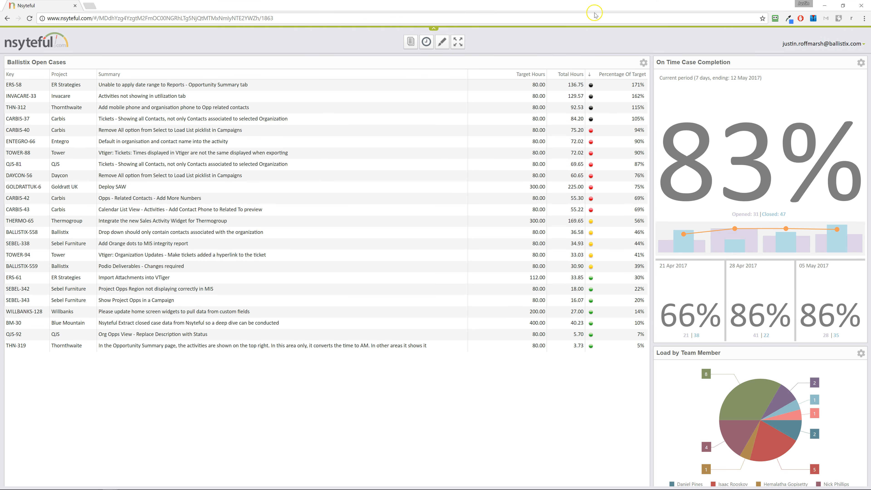
# Reduce the browser from maximized to a smaller window and open the Sales dashboard.
pyautogui.click(846, 11)
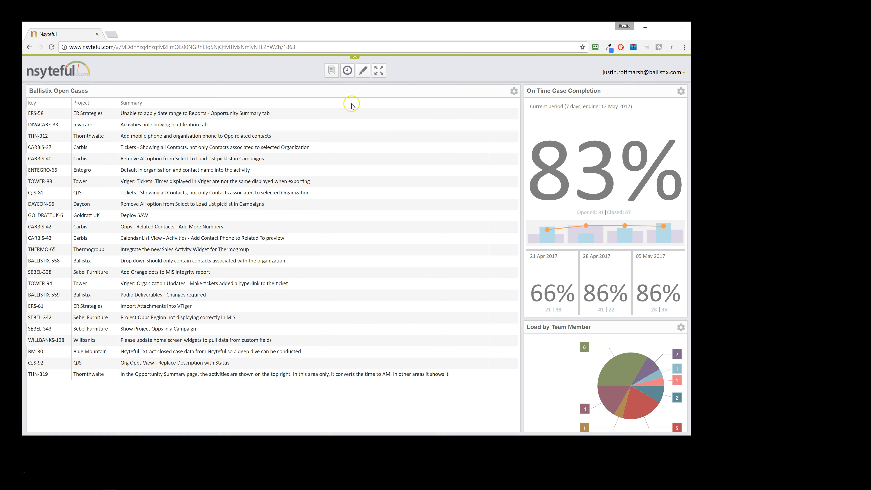
pyautogui.moveTo(356, 36); pyautogui.dragTo(385, 29)
pyautogui.click(360, 63)
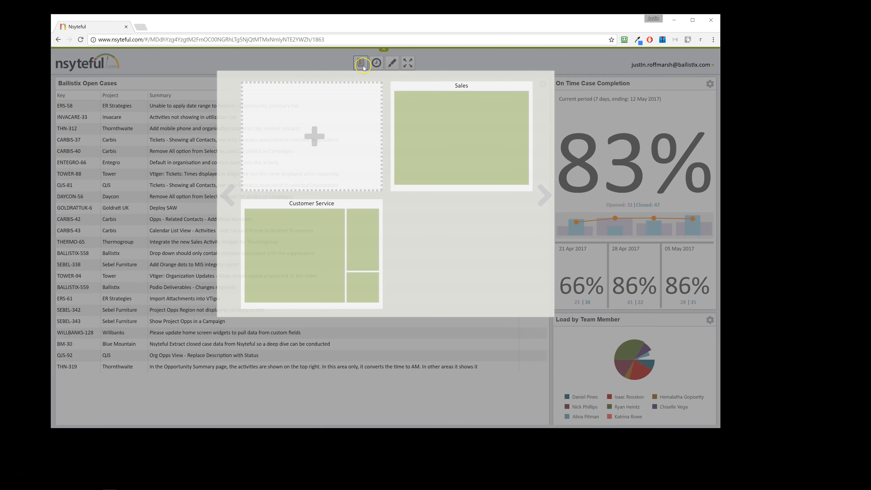
pyautogui.click(468, 137)
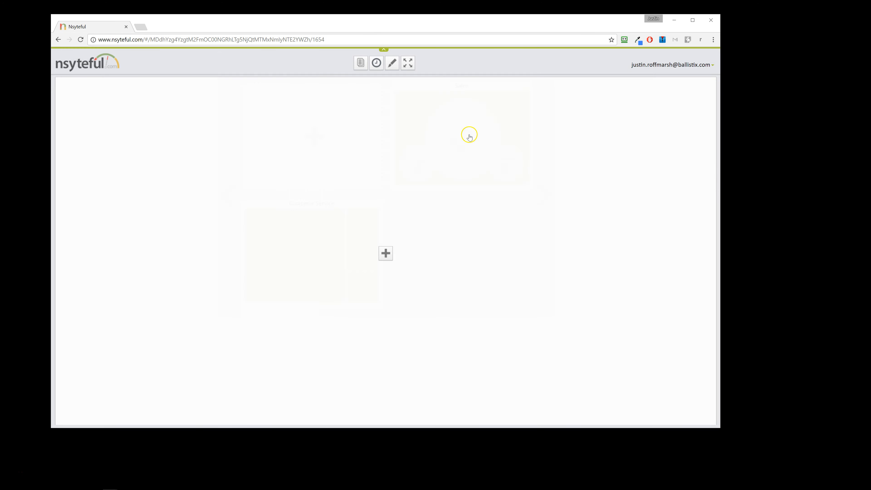
# Add a Sales Activity Tracker widget to the Sales dashboard with Armstrong Sales Activity as its datasource and save it.
pyautogui.click(385, 253)
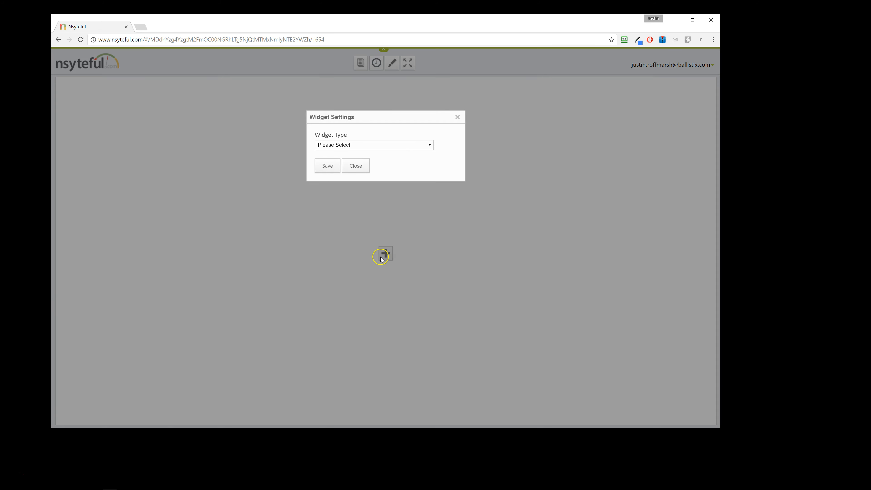
pyautogui.click(372, 146)
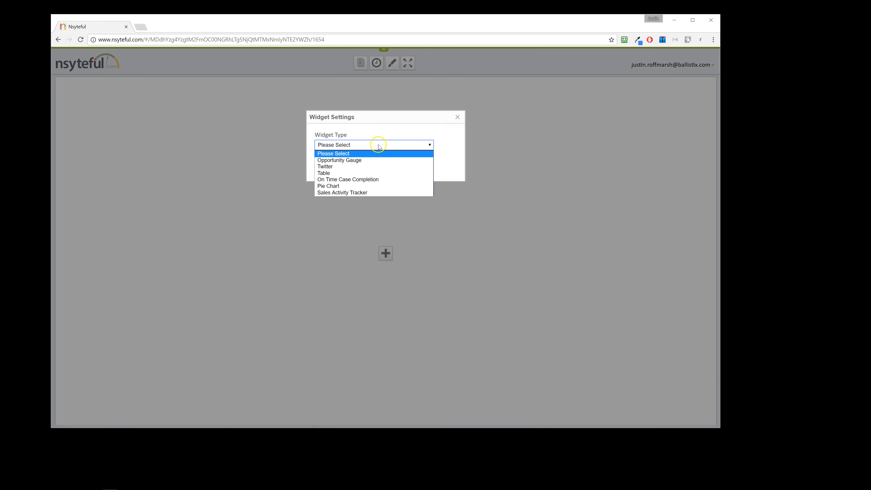
pyautogui.click(386, 192)
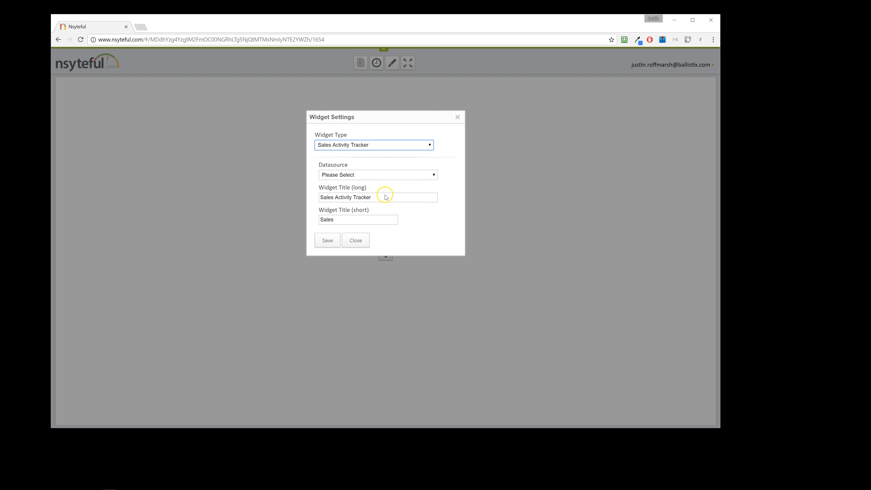
pyautogui.click(390, 175)
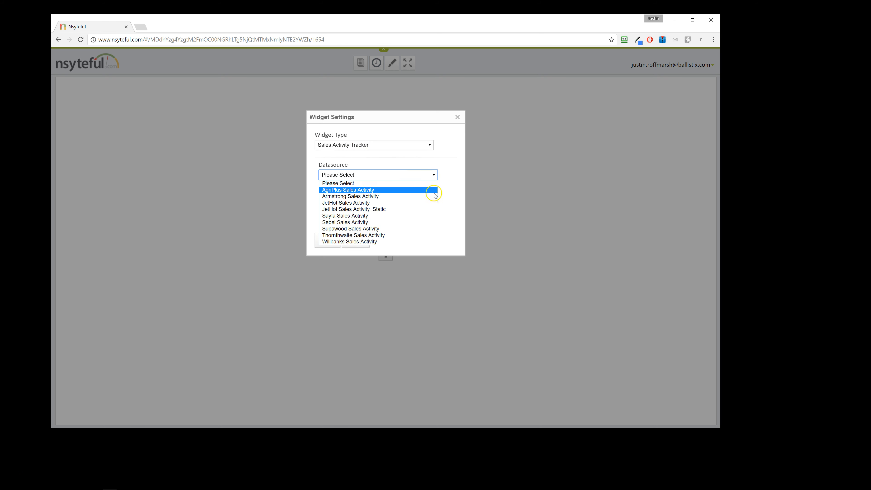
pyautogui.click(396, 199)
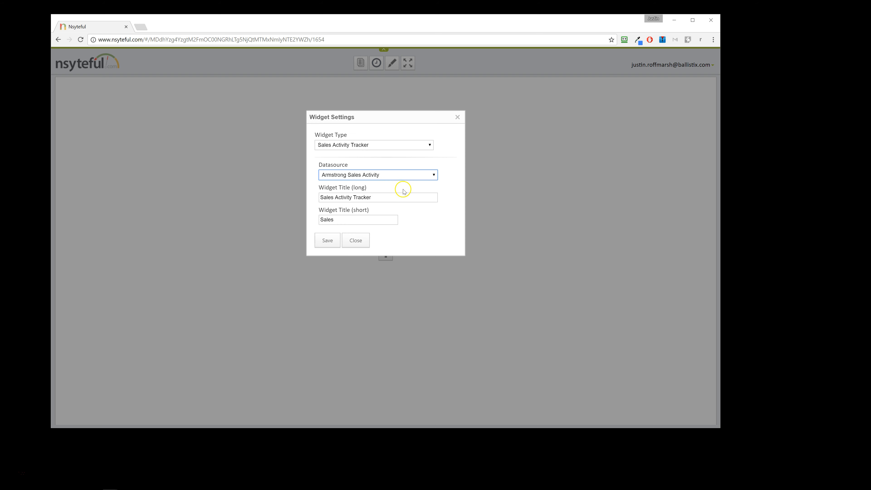
pyautogui.click(327, 244)
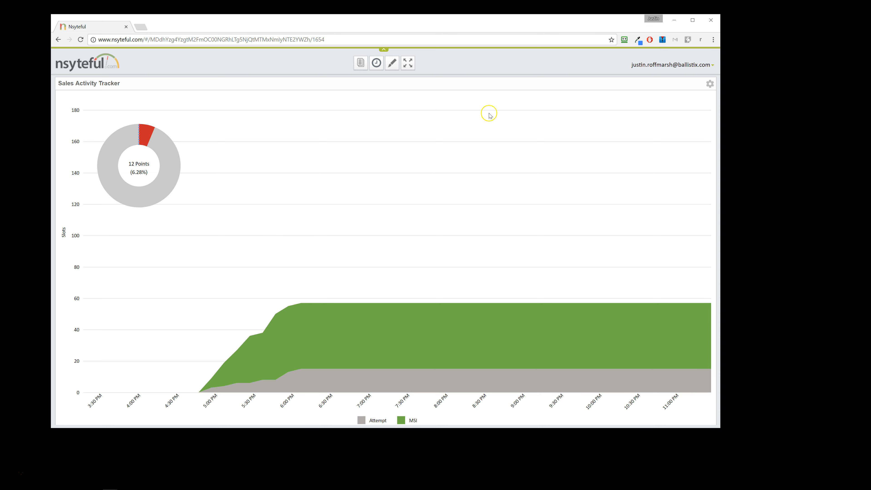
# Review the filters available for the Sales Activity Tracker widget and close its settings without changing anything.
pyautogui.click(710, 83)
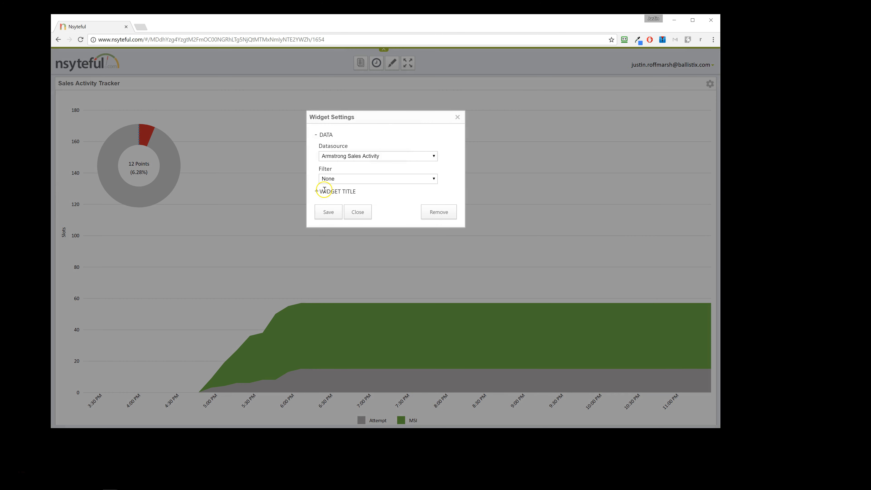
pyautogui.click(357, 180)
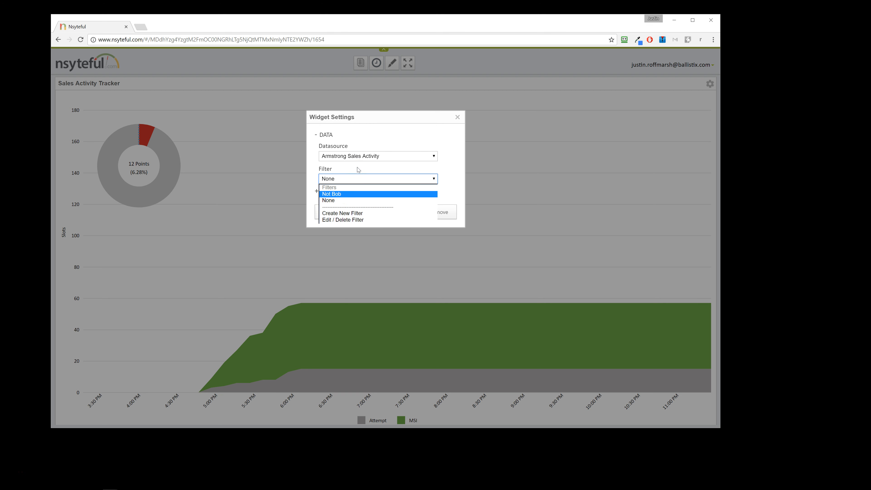
pyautogui.click(457, 118)
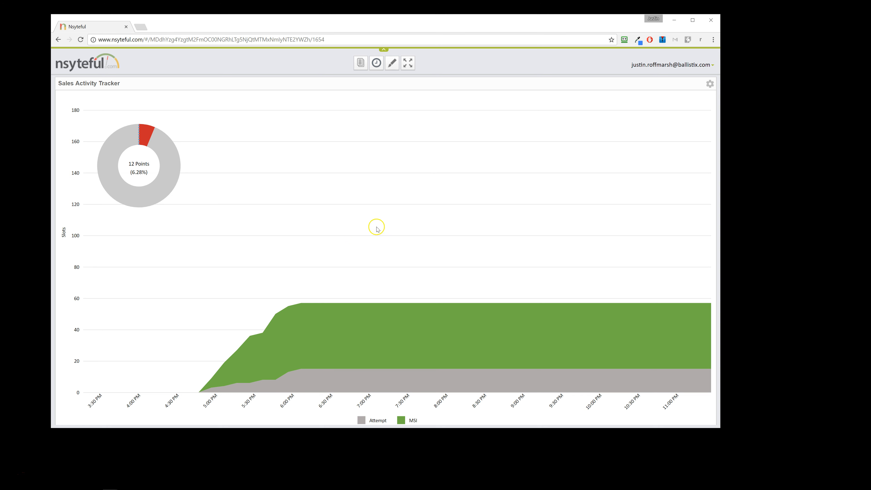
# Switch back to the Customer Service dashboard and maximize the browser window.
pyautogui.click(360, 65)
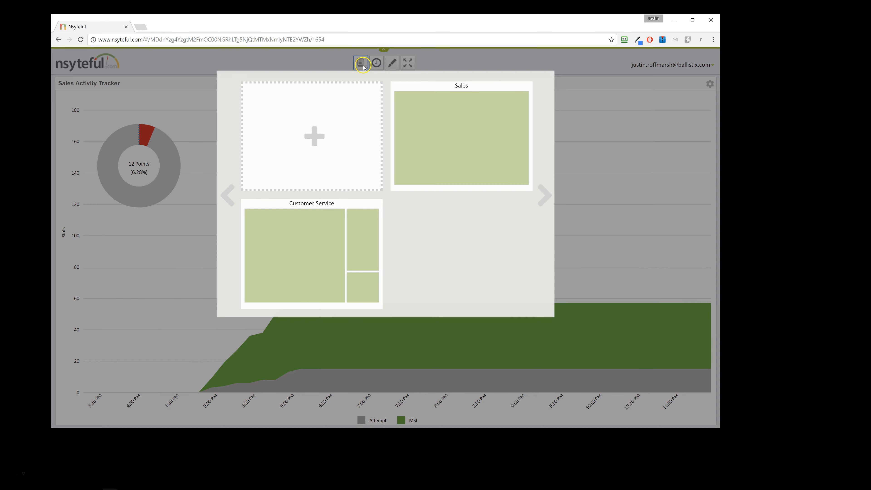
pyautogui.click(324, 231)
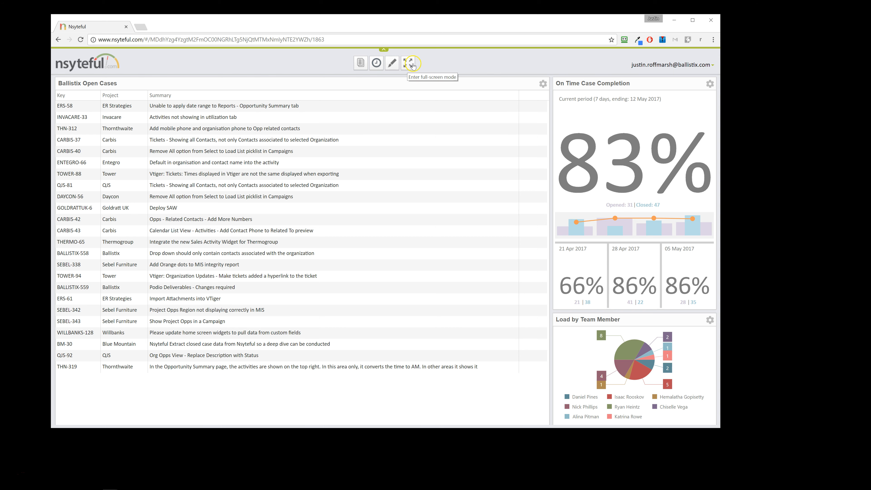
pyautogui.click(693, 20)
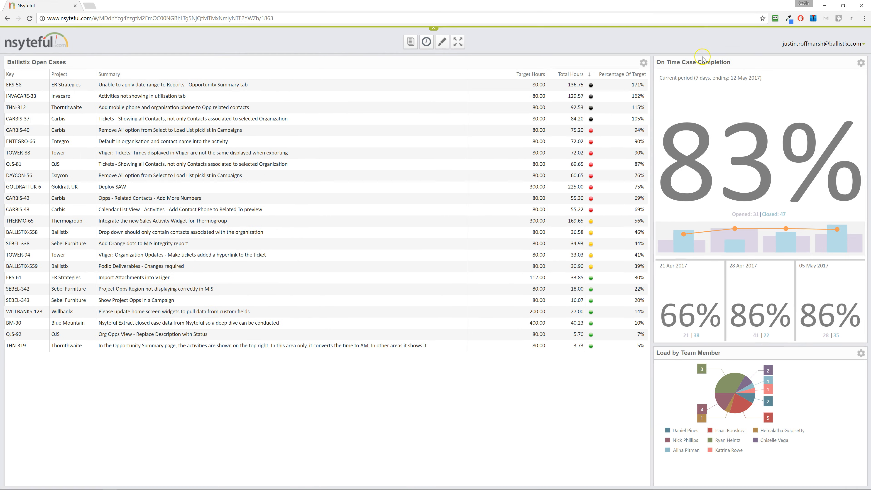
# Make the dashboards rotate automatically with a cycle time of 30s.
pyautogui.click(427, 43)
pyautogui.click(430, 53)
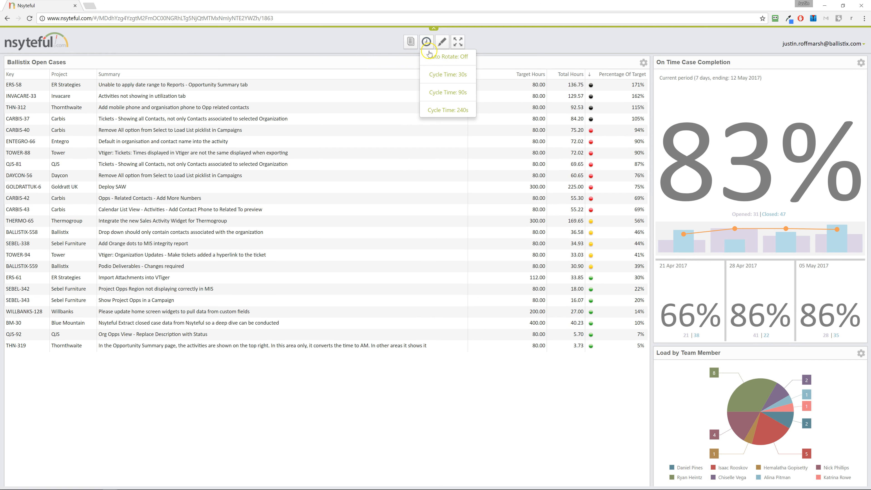
pyautogui.click(432, 59)
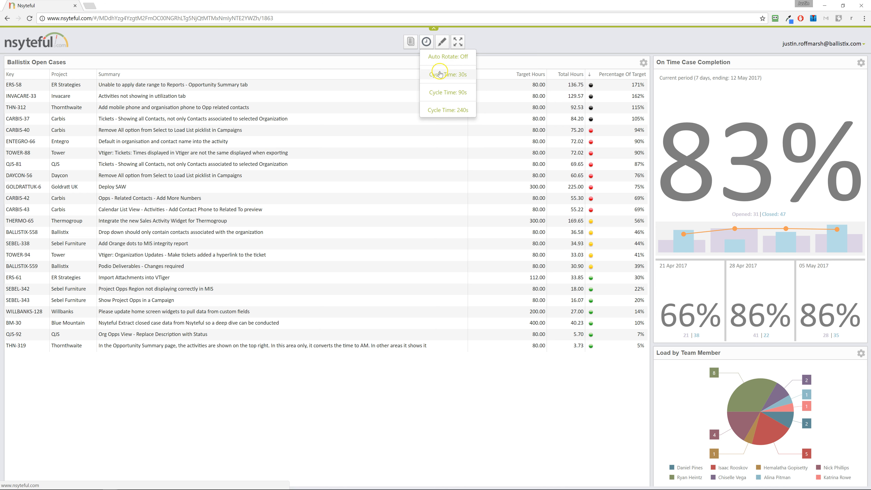
pyautogui.click(440, 93)
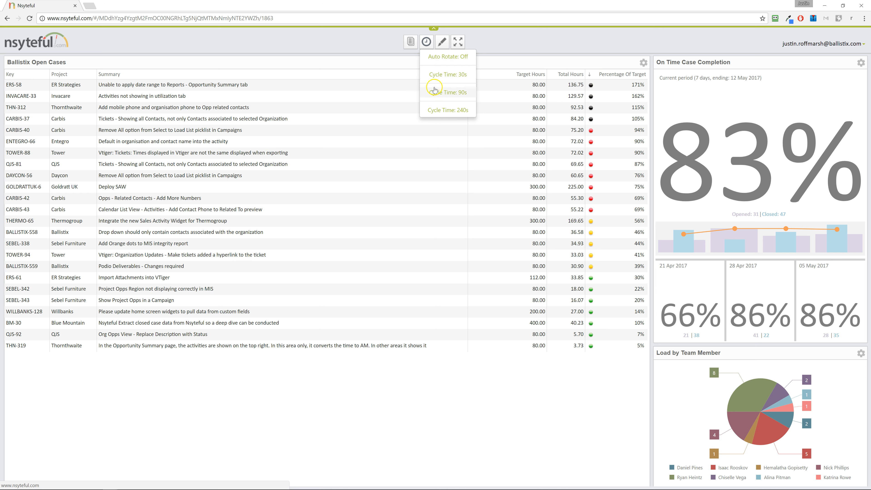
pyautogui.click(444, 75)
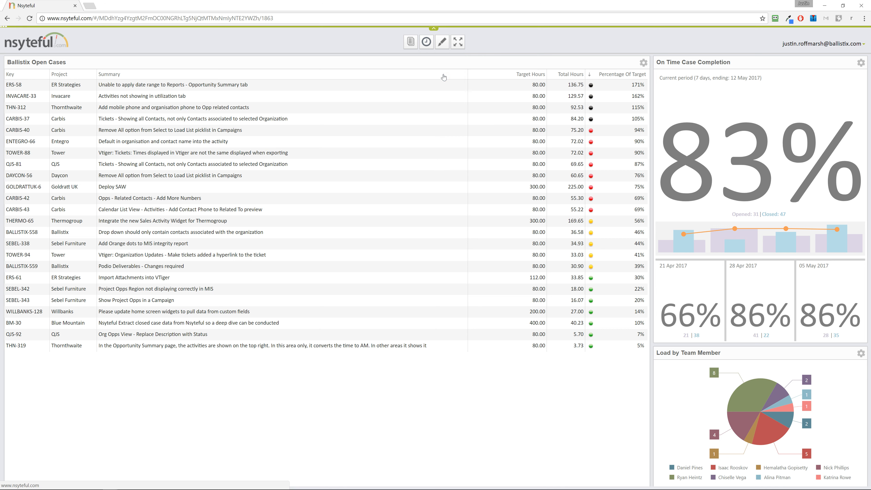
pyautogui.click(433, 137)
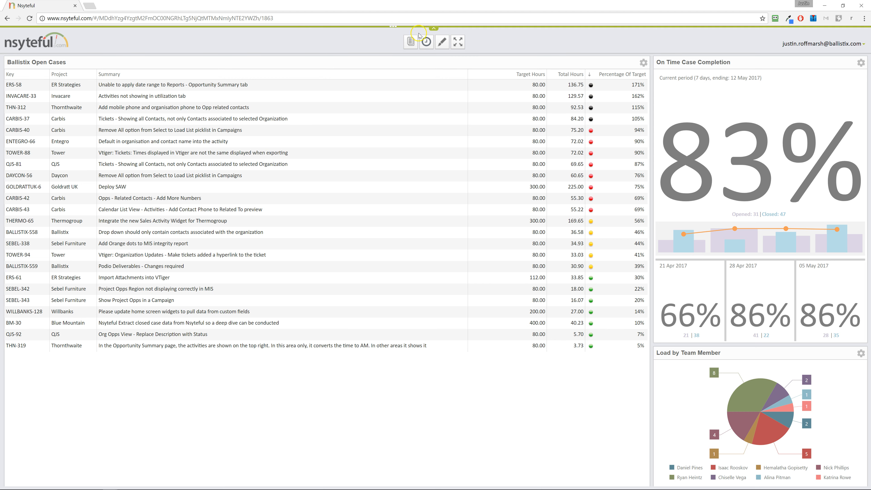
# View the rotating dashboards in full-screen mode and turn auto rotate off.
pyautogui.click(458, 42)
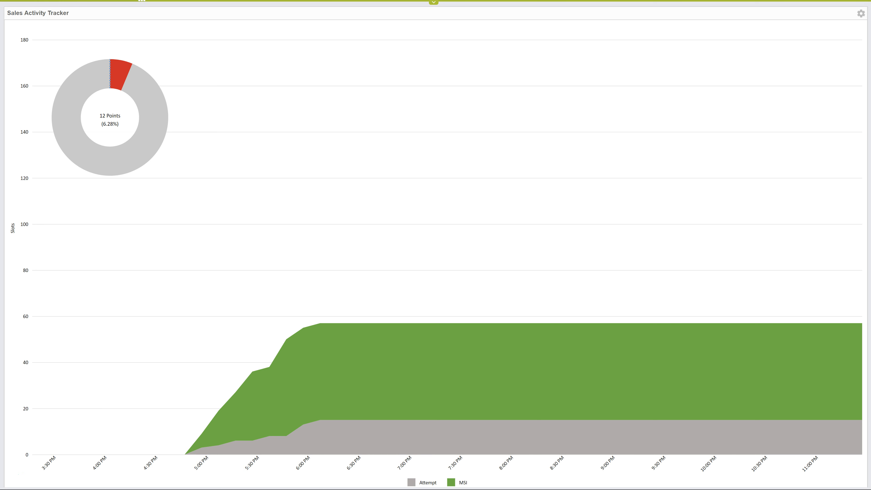
pyautogui.click(433, 2)
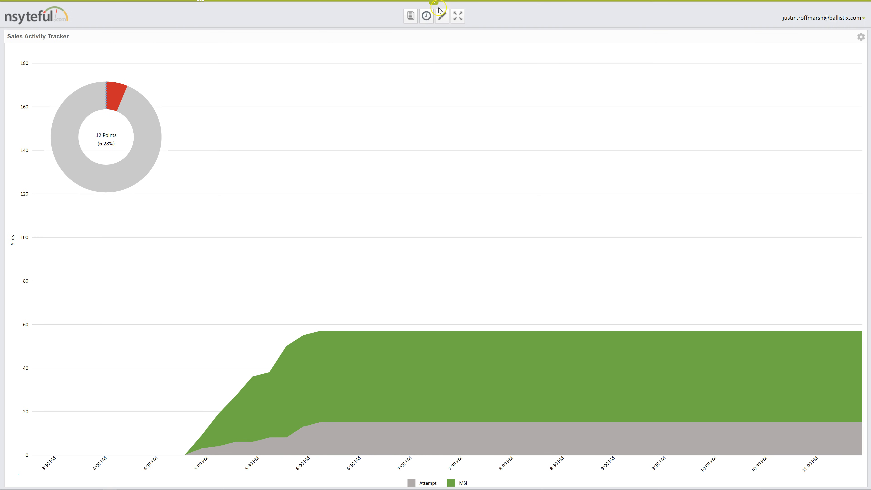
pyautogui.click(426, 20)
pyautogui.click(438, 31)
# Leave full-screen mode and reduce the browser from maximized to a smaller window.
pyautogui.click(458, 16)
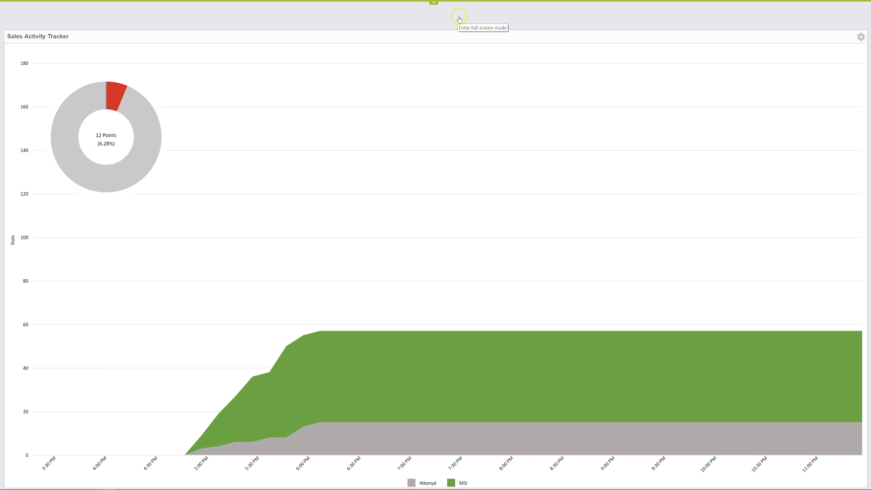
pyautogui.click(432, 4)
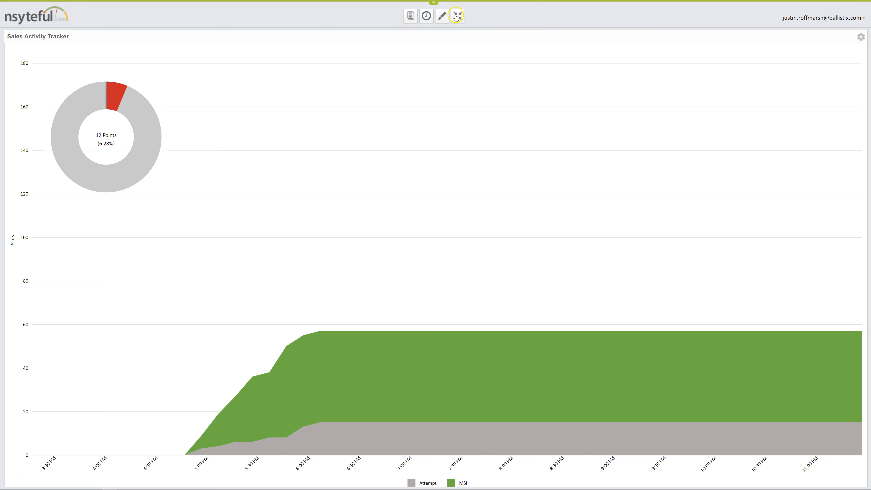
pyautogui.click(458, 16)
pyautogui.doubleClick(469, 9)
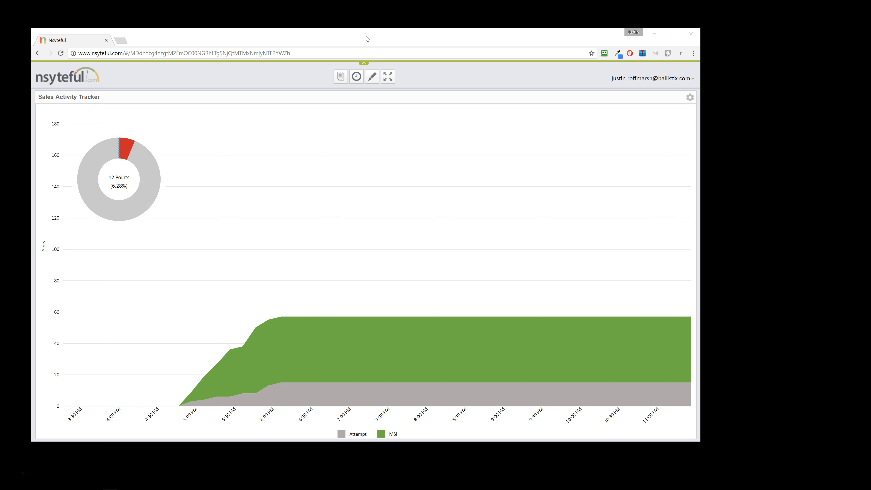
# Switch to the Customer Service dashboard and move the Load by Team Member widget above On Time Case Completion.
pyautogui.click(340, 76)
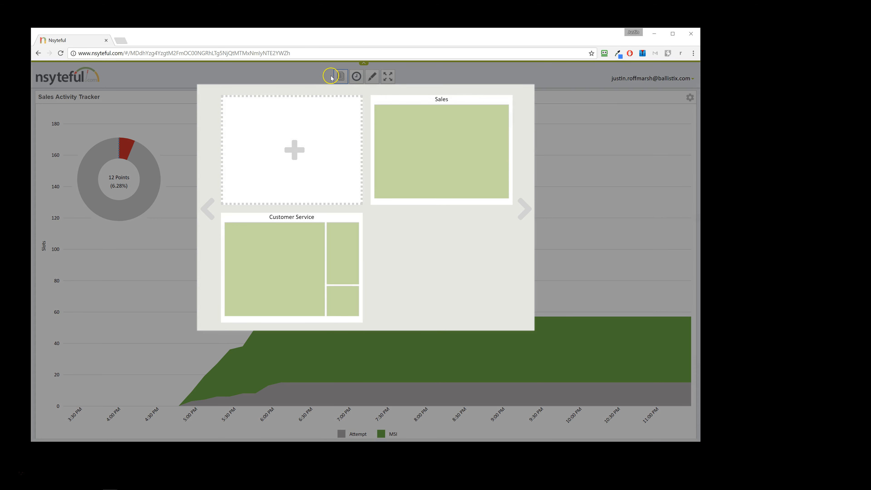
pyautogui.moveTo(291, 290)
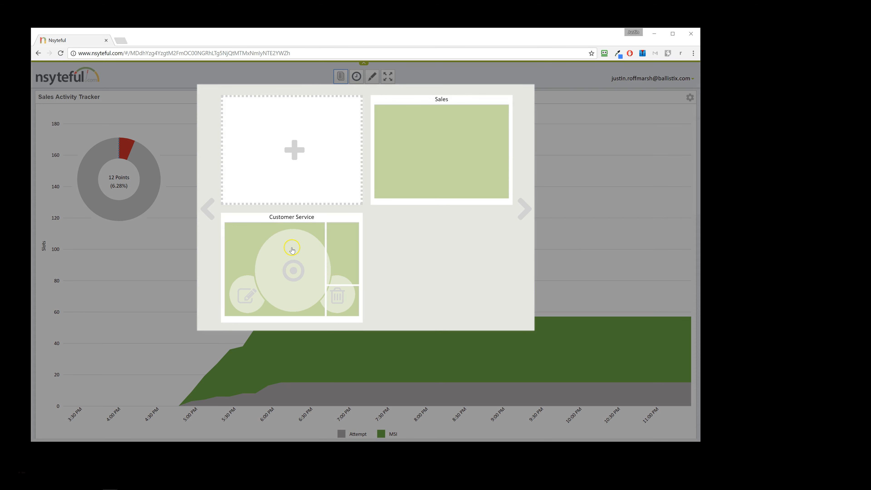
pyautogui.click(282, 74)
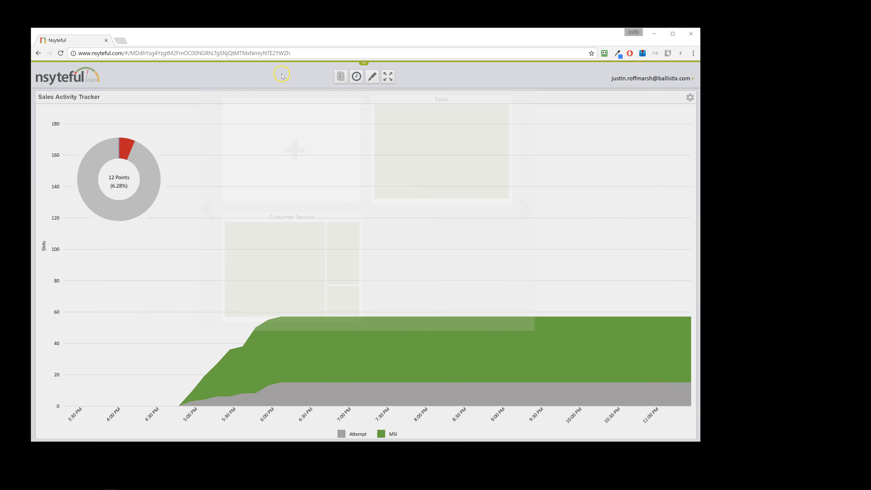
pyautogui.click(342, 79)
pyautogui.click(301, 264)
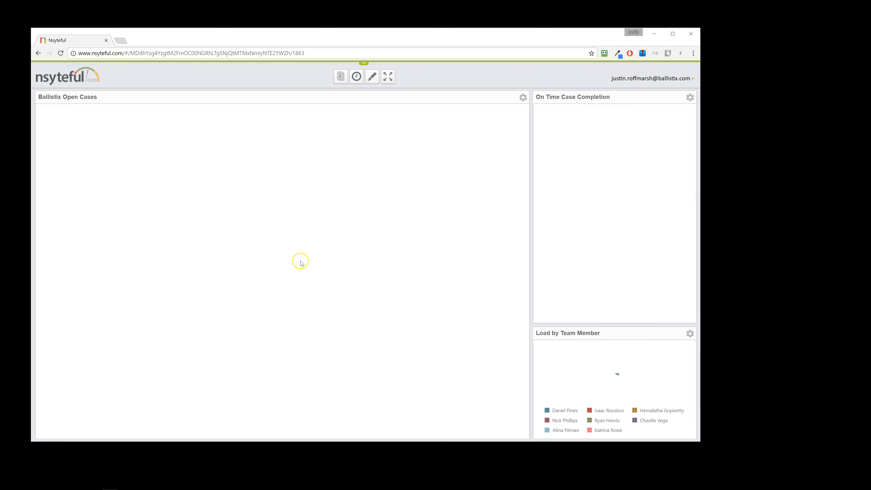
pyautogui.moveTo(604, 342); pyautogui.dragTo(589, 165)
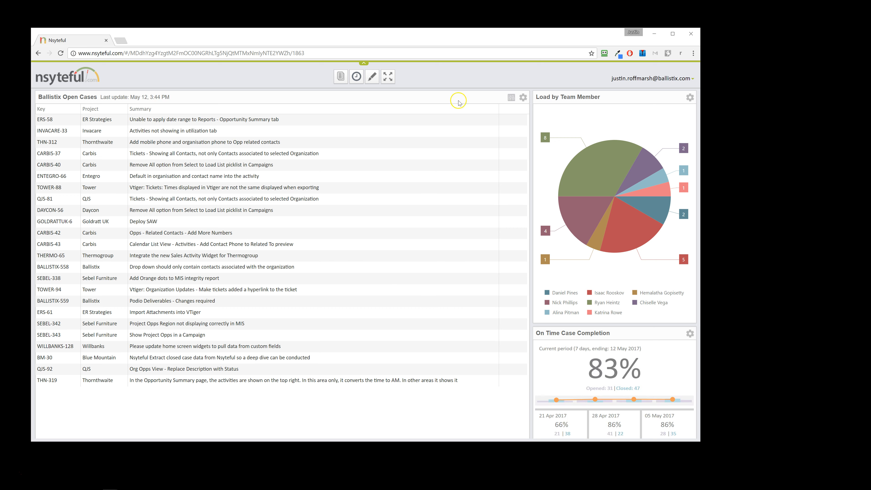
# View the widget settings of the Ballistix Open Cases table and close them without making changes.
pyautogui.click(523, 98)
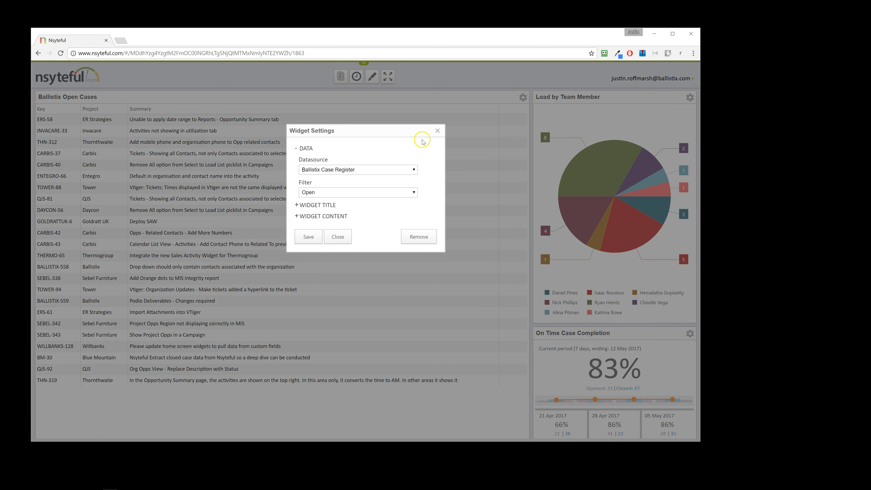
pyautogui.click(437, 132)
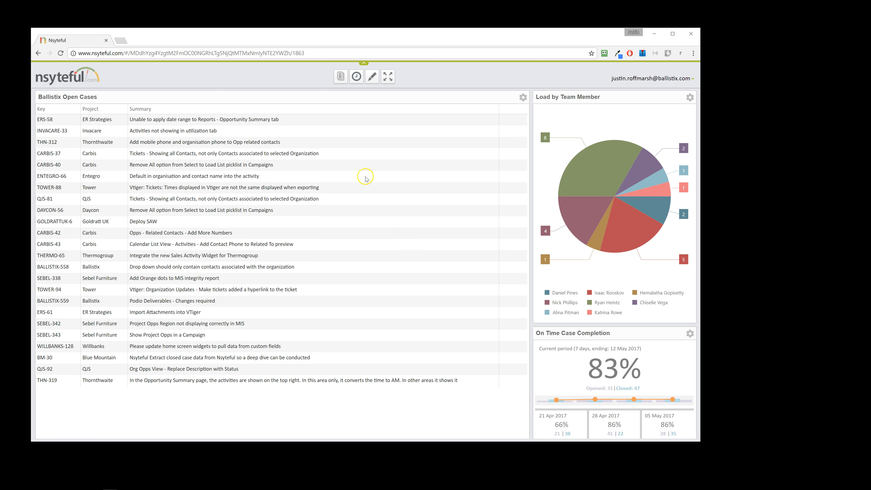
# Look at the dashboard overview and the auto rotation settings, closing each without making changes.
pyautogui.click(339, 82)
pyautogui.click(318, 76)
pyautogui.click(357, 78)
pyautogui.click(357, 79)
# Preview the dashboard in the dark theme, restore the light theme, and display the dashboard in full-screen mode.
pyautogui.click(372, 78)
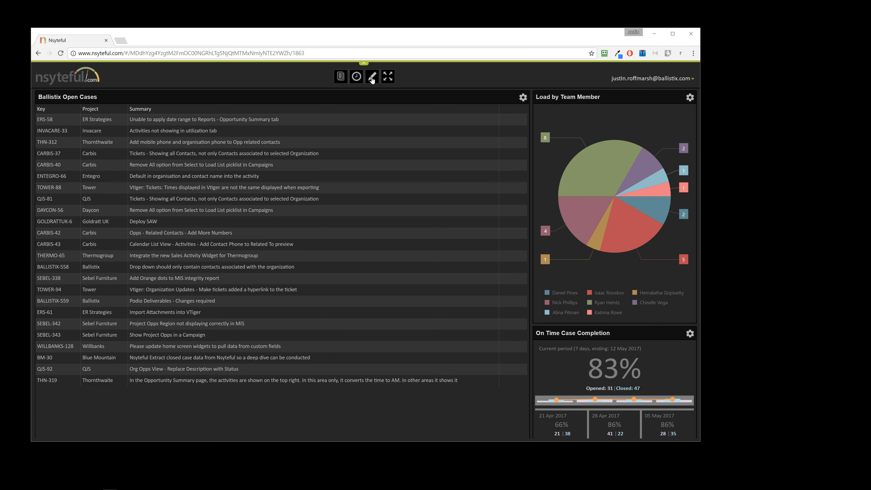
pyautogui.click(372, 80)
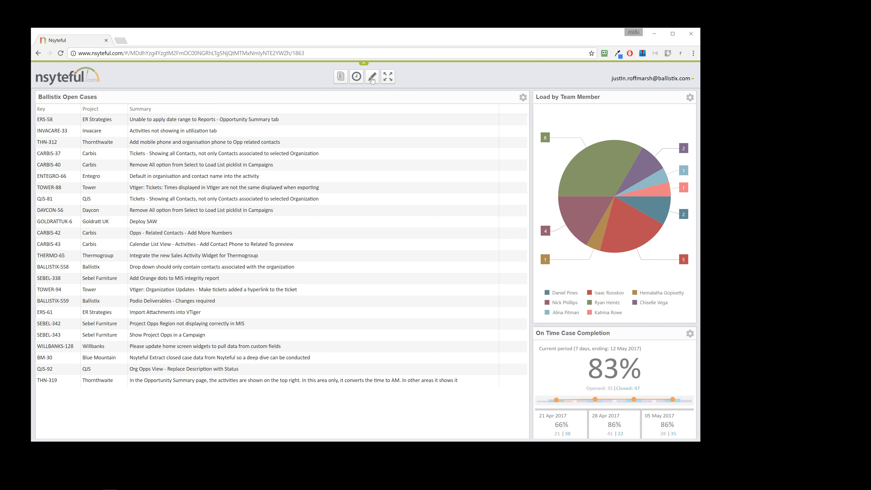
pyautogui.click(389, 77)
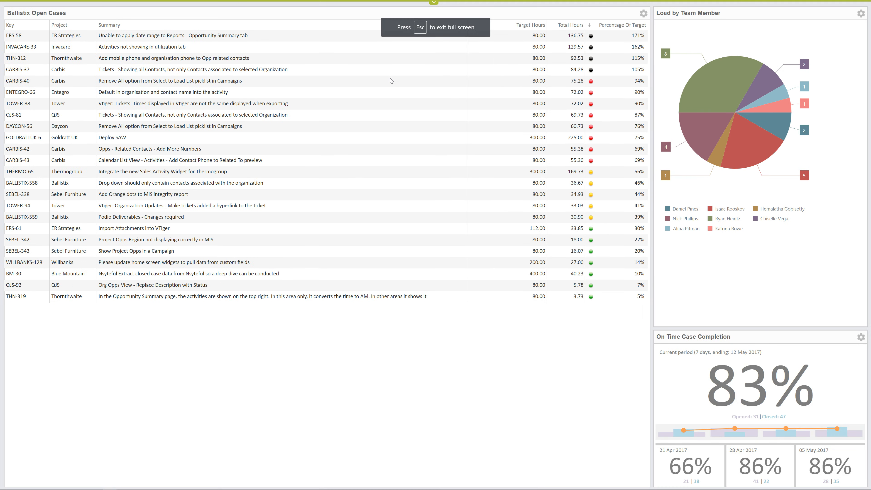